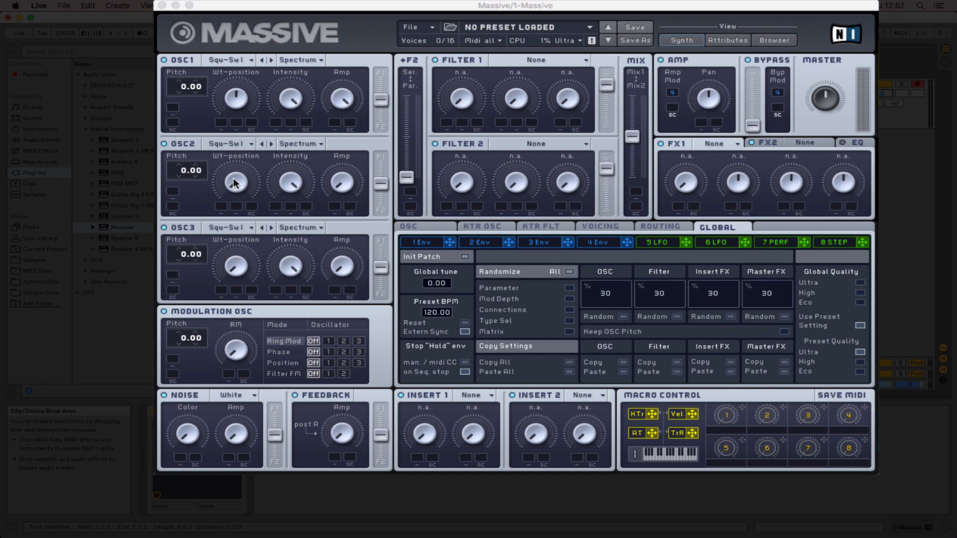
- Set OSC1's wavetable to Digigrain II and turn its Wt-position all the way down
{"action": "left_click", "coordinate": [241, 61]}
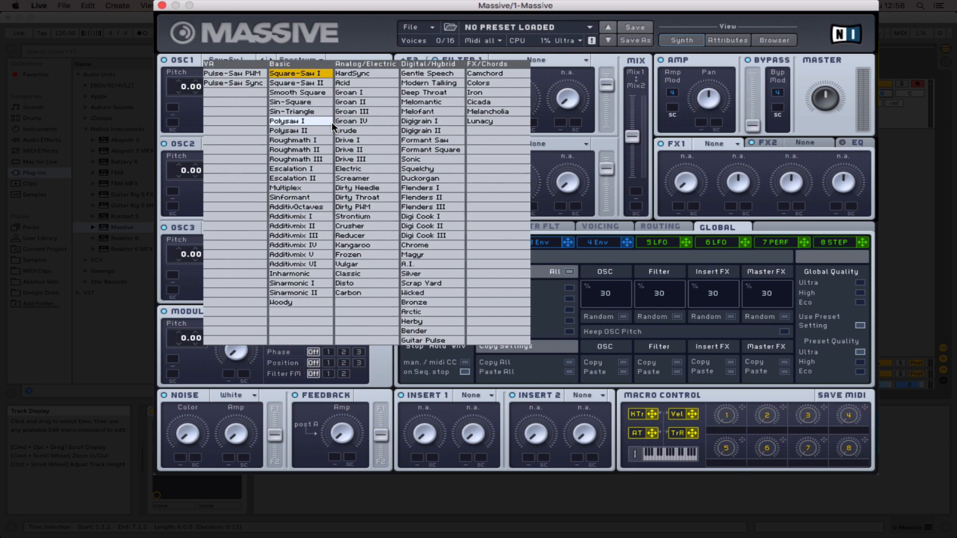
{"action": "left_click", "coordinate": [446, 131]}
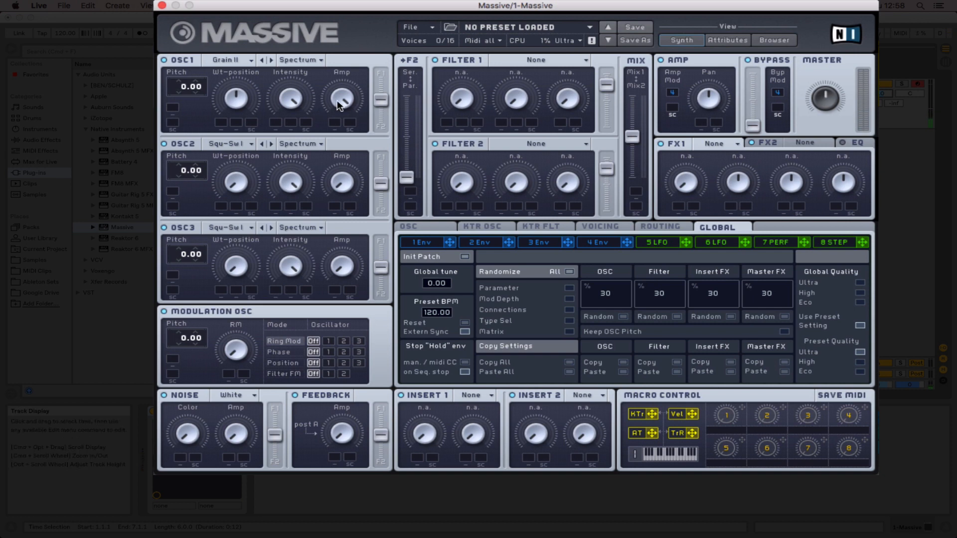
{"action": "left_click_drag", "start_coordinate": [244, 97], "coordinate": [234, 54]}
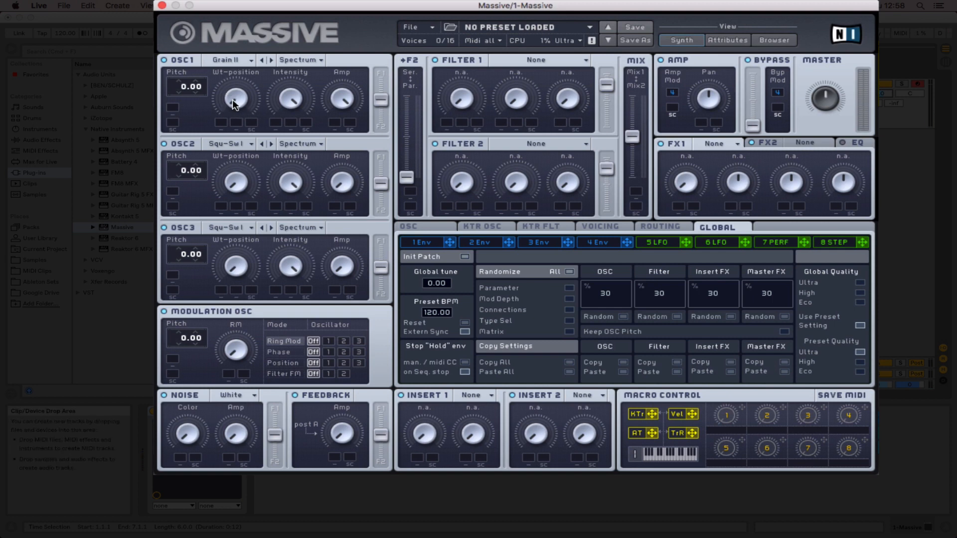
{"action": "left_click_drag", "start_coordinate": [233, 95], "coordinate": [244, 1]}
{"action": "left_click", "coordinate": [230, 60]}
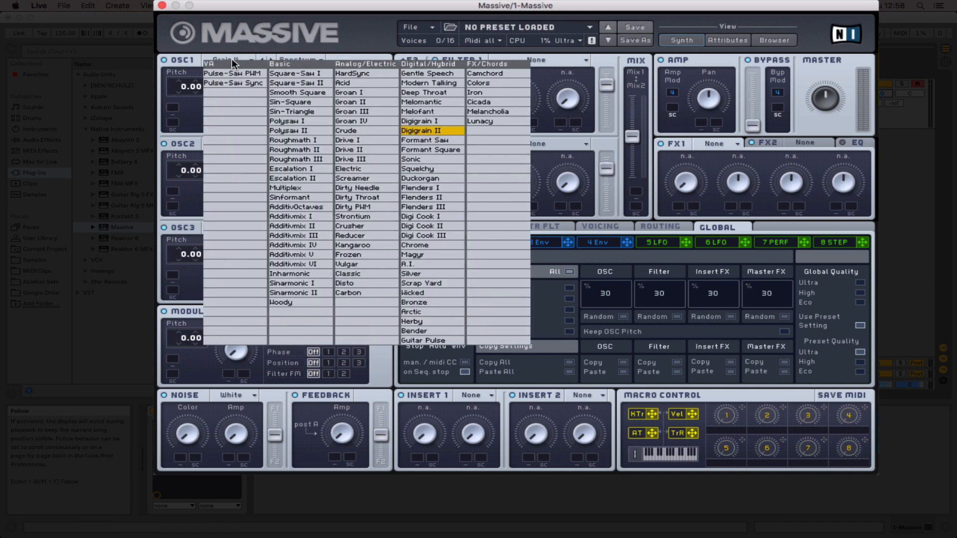
{"action": "left_click", "coordinate": [434, 134]}
{"action": "mouse_move", "coordinate": [229, 97]}
{"action": "left_mouse_down"}
{"action": "mouse_move", "coordinate": [242, 225]}
{"action": "mouse_move", "coordinate": [228, 99]}
{"action": "left_mouse_up"}
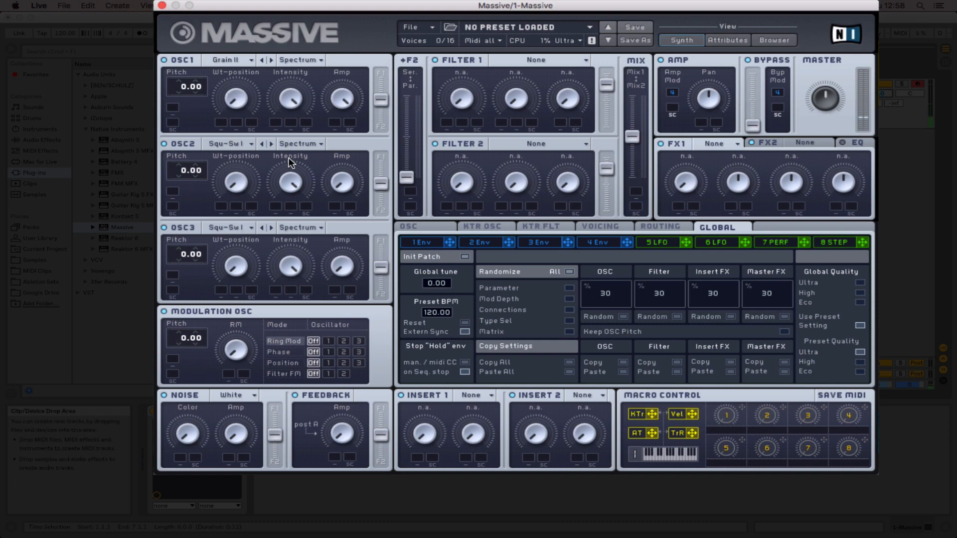
- Set OSC2's wavetable to Sonic
{"action": "left_click", "coordinate": [242, 142]}
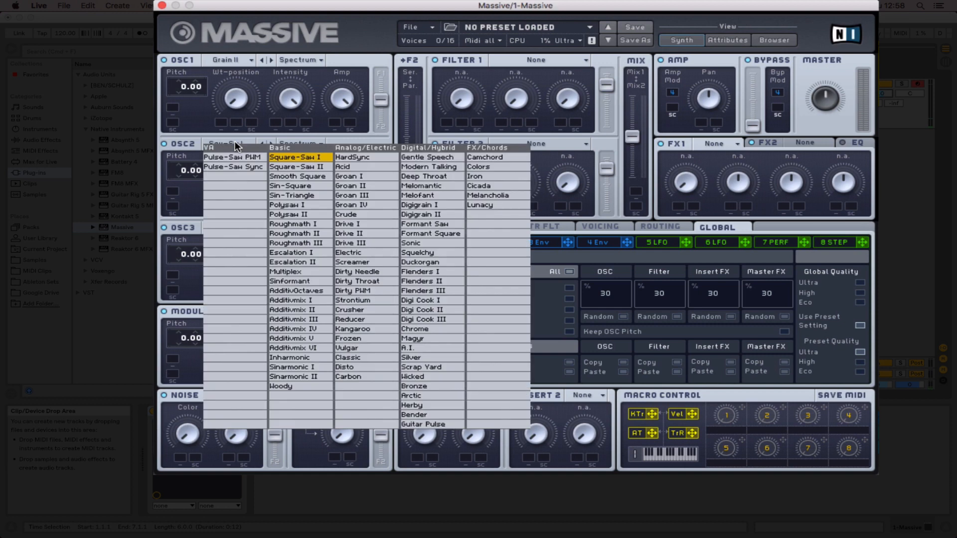
{"action": "left_click", "coordinate": [424, 243]}
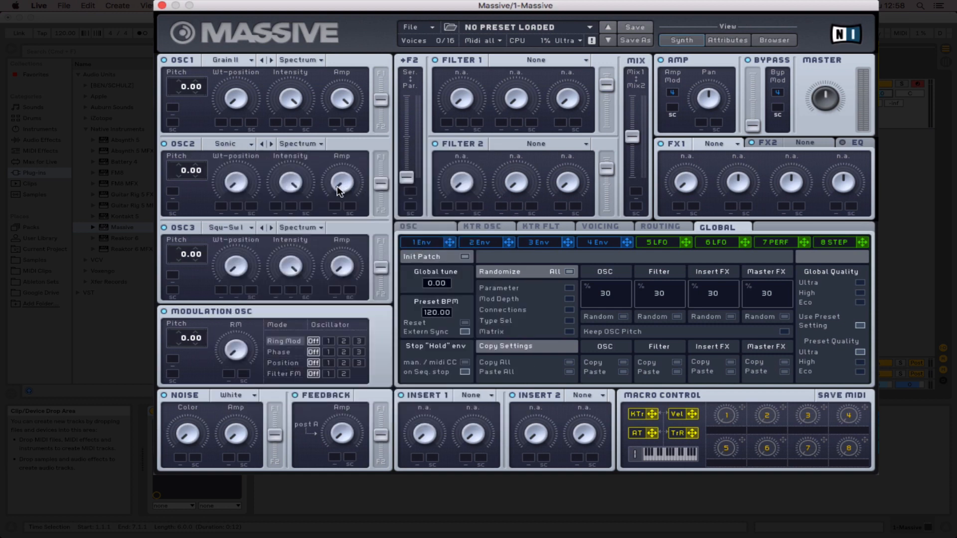
{"action": "left_click", "coordinate": [235, 144]}
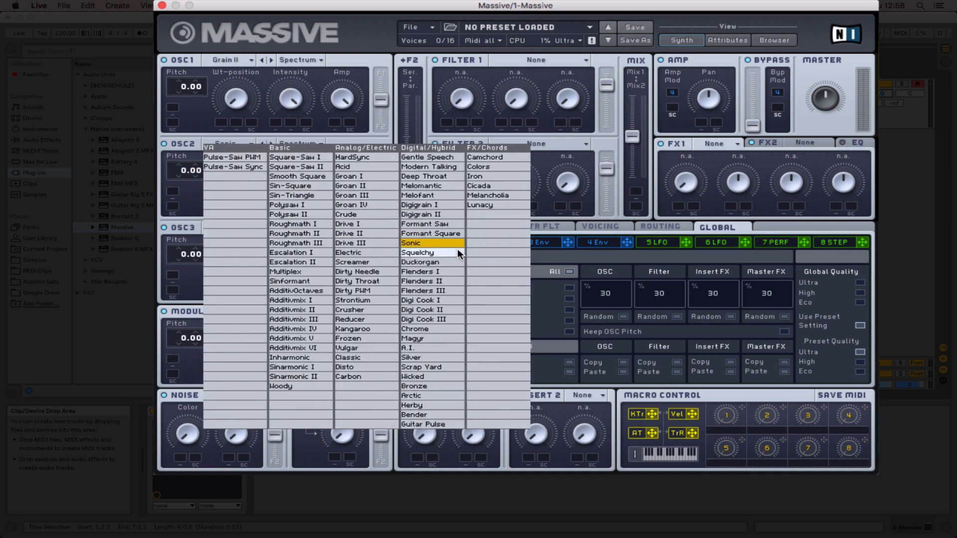
{"action": "left_click", "coordinate": [434, 244]}
- Raise OSC2's Amp to roughly three quarters and its Wt-position to roughly a quarter
{"action": "left_click_drag", "start_coordinate": [343, 188], "coordinate": [352, 98]}
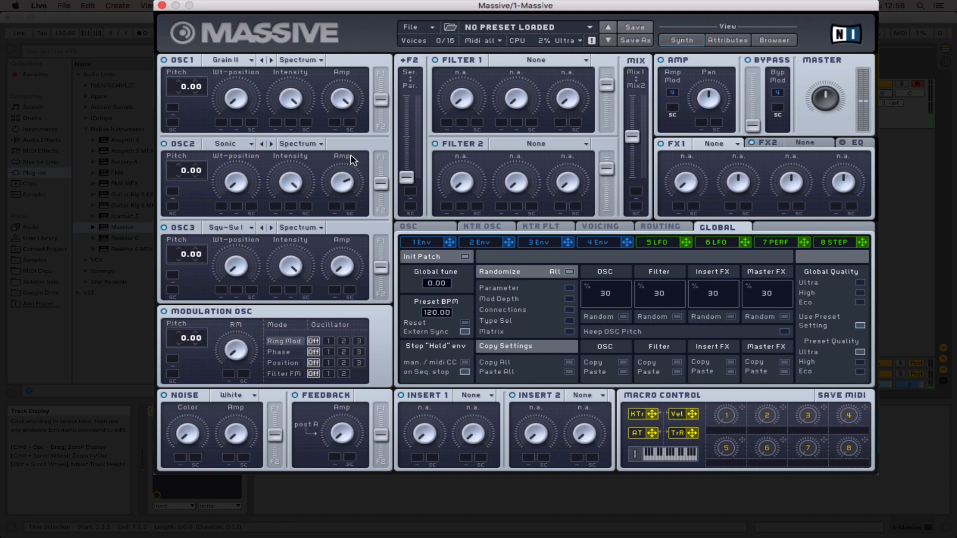
{"action": "left_click_drag", "start_coordinate": [343, 180], "coordinate": [343, 147]}
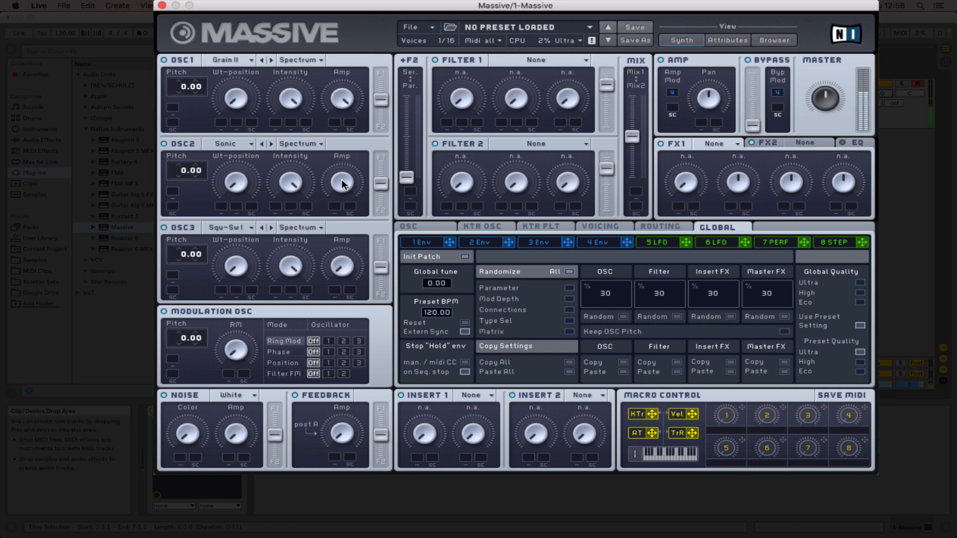
{"action": "left_click_drag", "start_coordinate": [251, 186], "coordinate": [238, 149]}
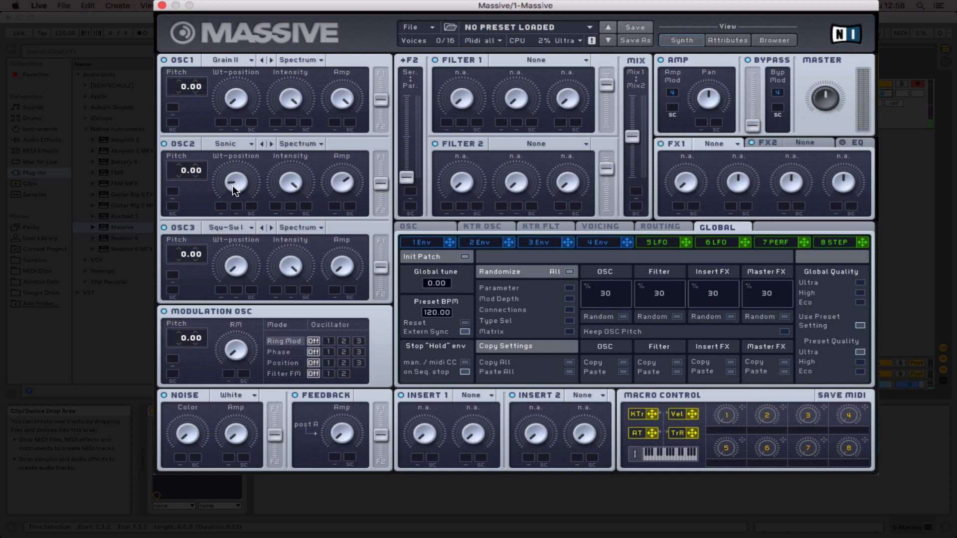
{"action": "mouse_move", "coordinate": [232, 170]}
{"action": "left_mouse_down"}
{"action": "mouse_move", "coordinate": [235, 139]}
{"action": "mouse_move", "coordinate": [234, 166]}
{"action": "left_mouse_up"}
- Set OSC3's wavetable to Inharmonic and raise its Amp to roughly two thirds
{"action": "left_click", "coordinate": [236, 228]}
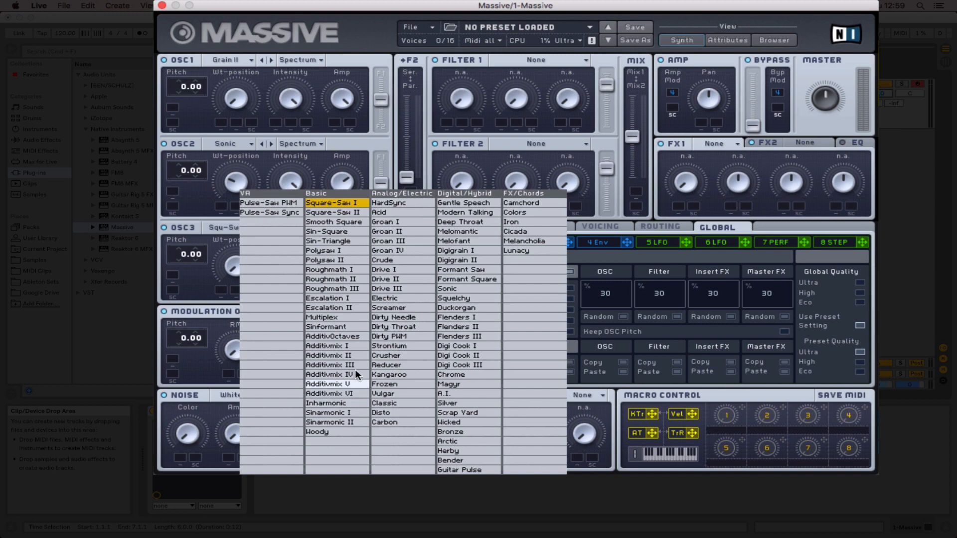
{"action": "left_click", "coordinate": [350, 404]}
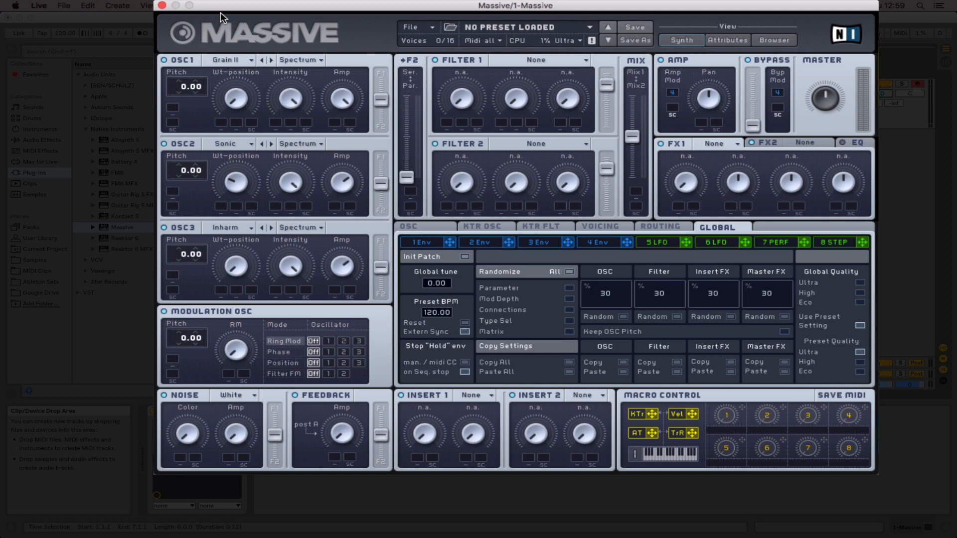
- Add a Chord MIDI effect before Massive, with Shift 1 at +3 st and Shift 2 at +7 st
{"action": "left_click", "coordinate": [40, 151]}
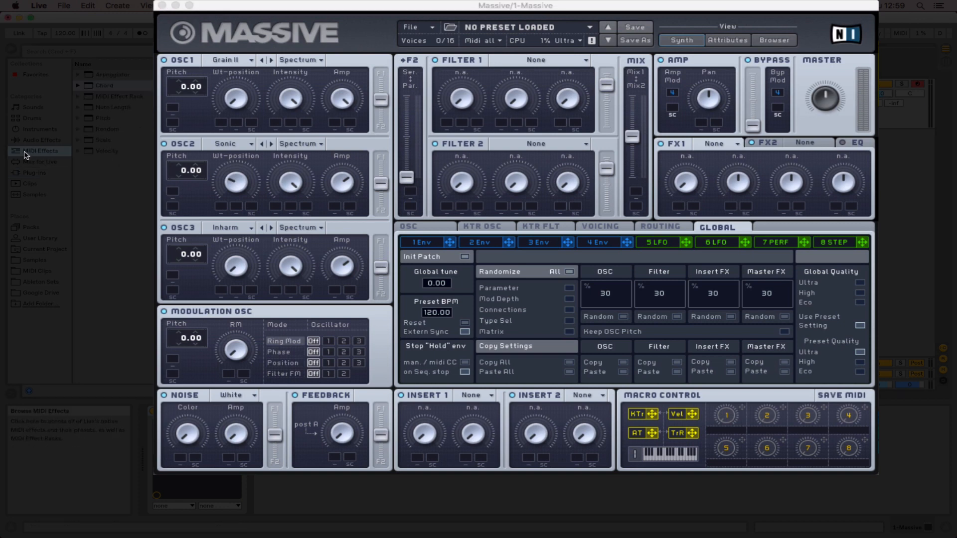
{"action": "left_click_drag", "start_coordinate": [99, 89], "coordinate": [157, 471]}
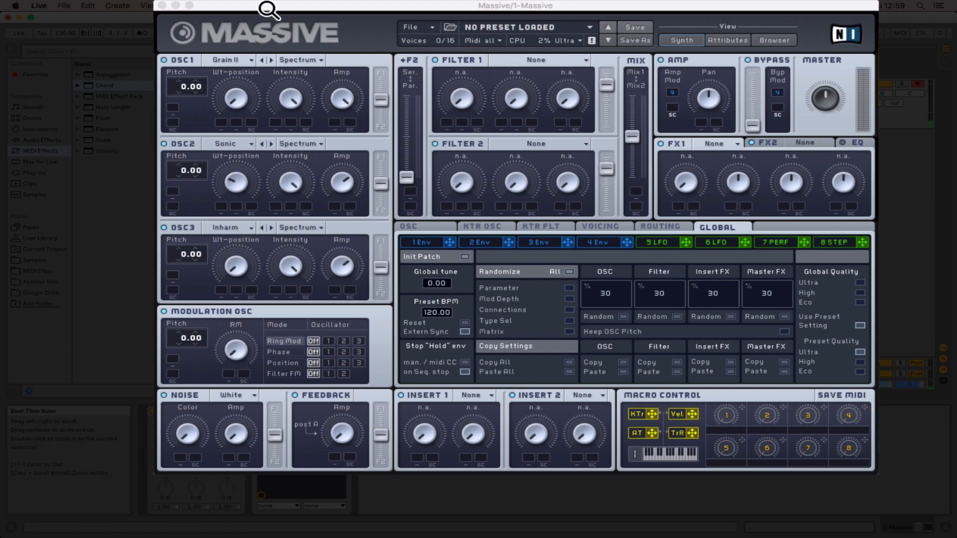
- Move the Massive window aside and insert an empty two-bar MIDI clip at the start of the Massive track
{"action": "left_click_drag", "start_coordinate": [265, 6], "coordinate": [307, 70]}
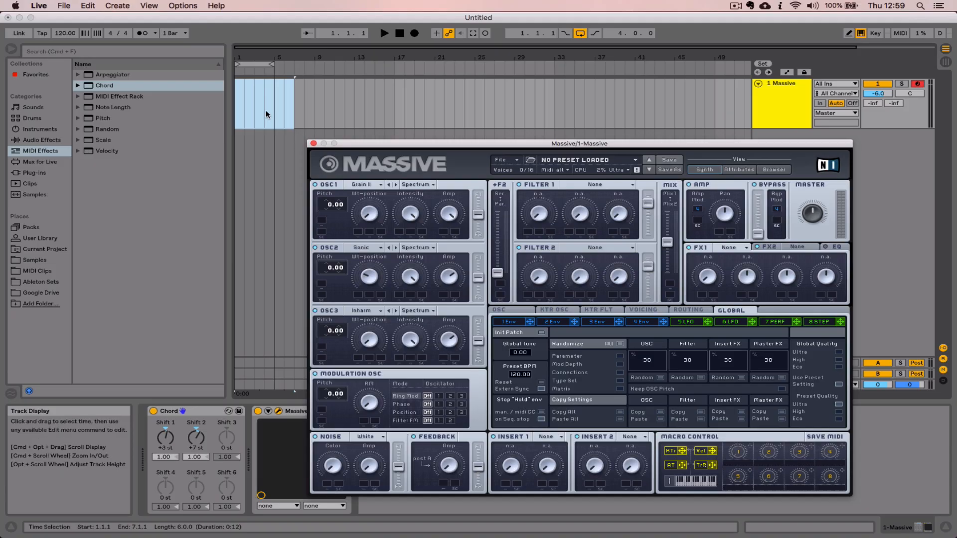
{"action": "left_click_drag", "start_coordinate": [255, 108], "coordinate": [223, 108]}
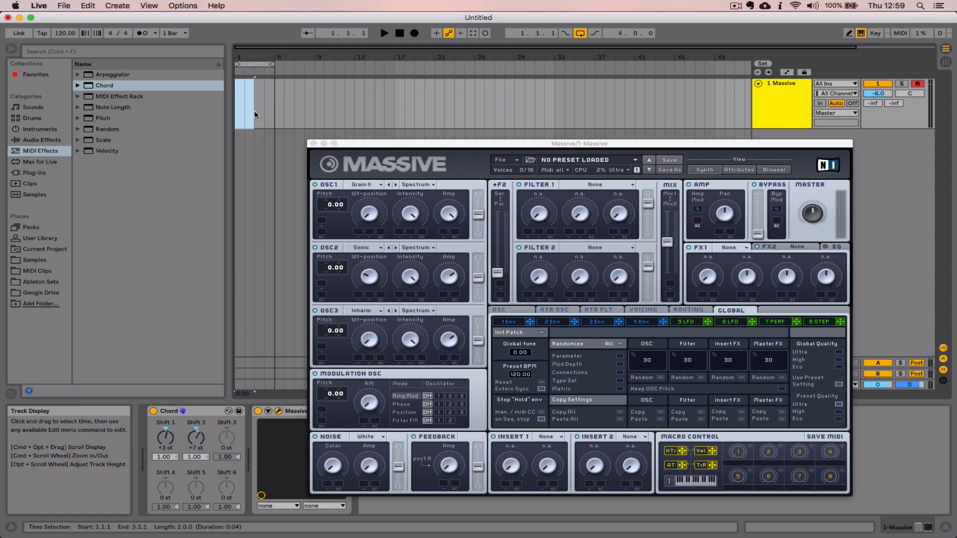
{"action": "key", "text": "super+shift+m"}
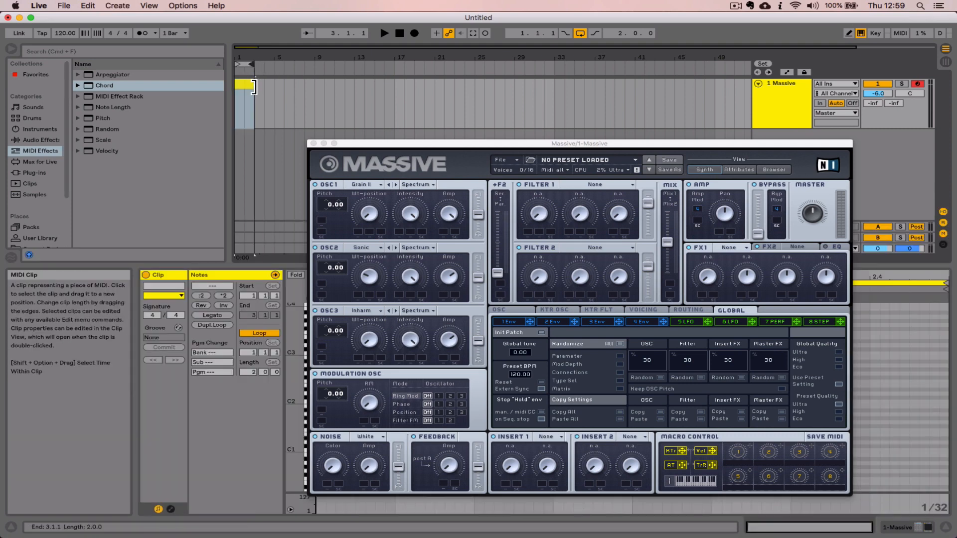
- Close the Massive window and set the note editor's grid to 1/16
{"action": "left_click", "coordinate": [313, 144]}
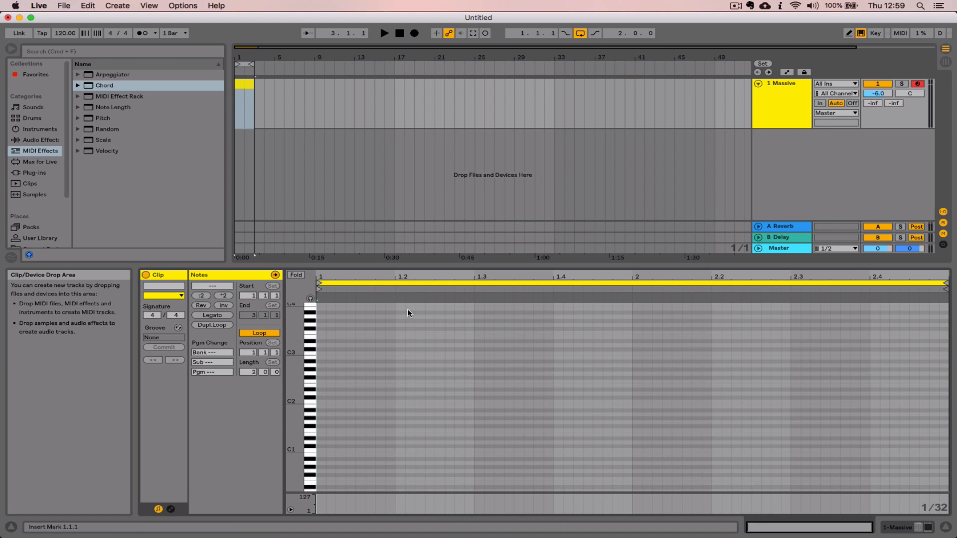
{"action": "right_click", "coordinate": [338, 391]}
{"action": "left_click", "coordinate": [425, 348]}
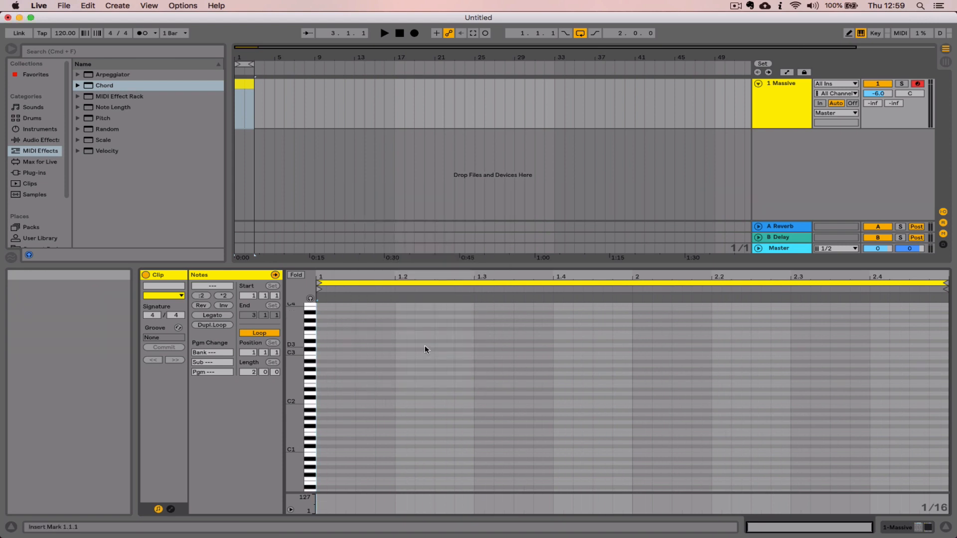
- Add sixteenth-length C3 notes at 1.1.1, 1.1.4 and 1.2.3 in the clip
{"action": "left_click", "coordinate": [327, 399]}
{"action": "left_click", "coordinate": [323, 358]}
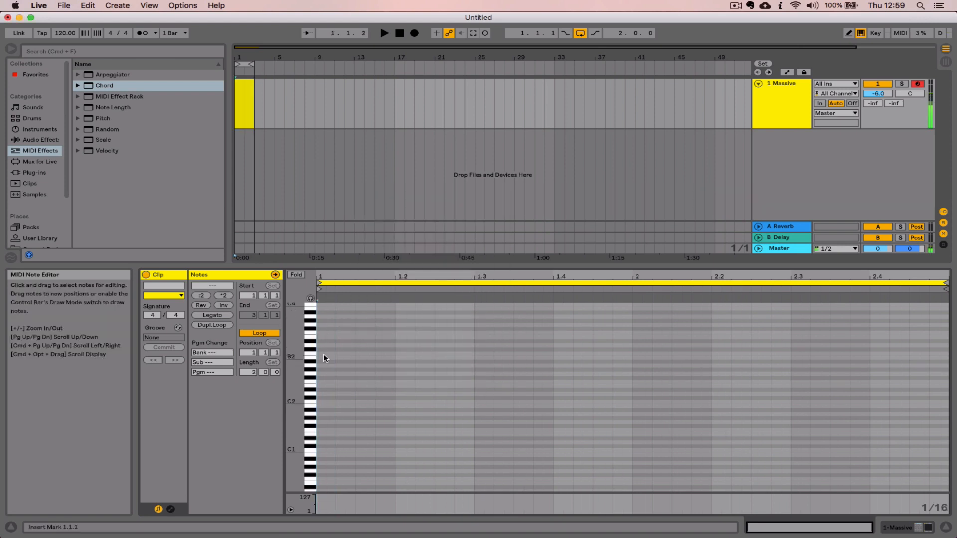
{"action": "double_click", "coordinate": [324, 358]}
{"action": "key", "text": "Up"}
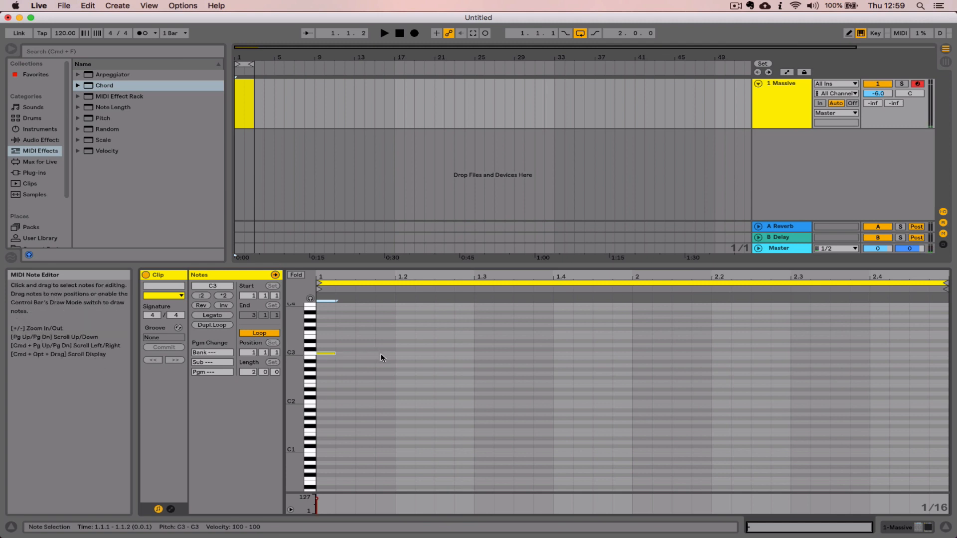
{"action": "left_click", "coordinate": [381, 358]}
{"action": "double_click", "coordinate": [381, 356]}
{"action": "left_click", "coordinate": [447, 357]}
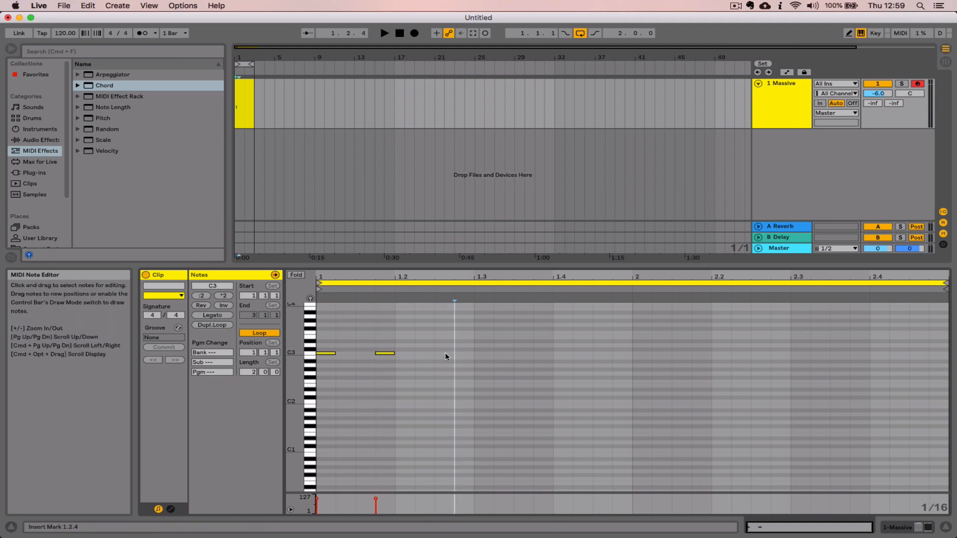
{"action": "double_click", "coordinate": [445, 354]}
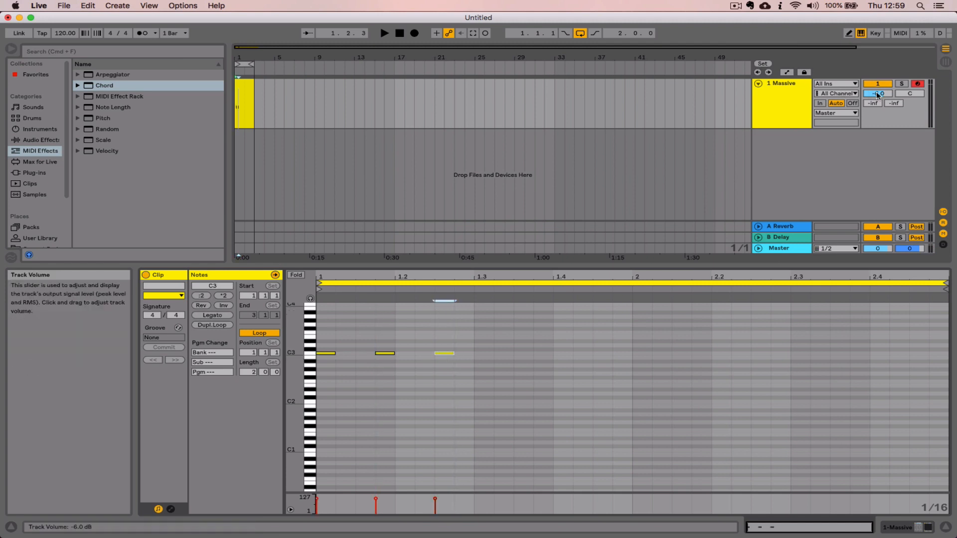
- Lower the Massive track's volume to -11.0 dB and briefly audition it
{"action": "left_click_drag", "start_coordinate": [877, 93], "coordinate": [877, 100]}
{"action": "key", "text": "space"}
{"action": "key", "text": "space"}
- Add sixteenth-length C3 notes at 1.3.2, 1.3.4 and 1.4.3, and play the pattern back
{"action": "left_click", "coordinate": [505, 354]}
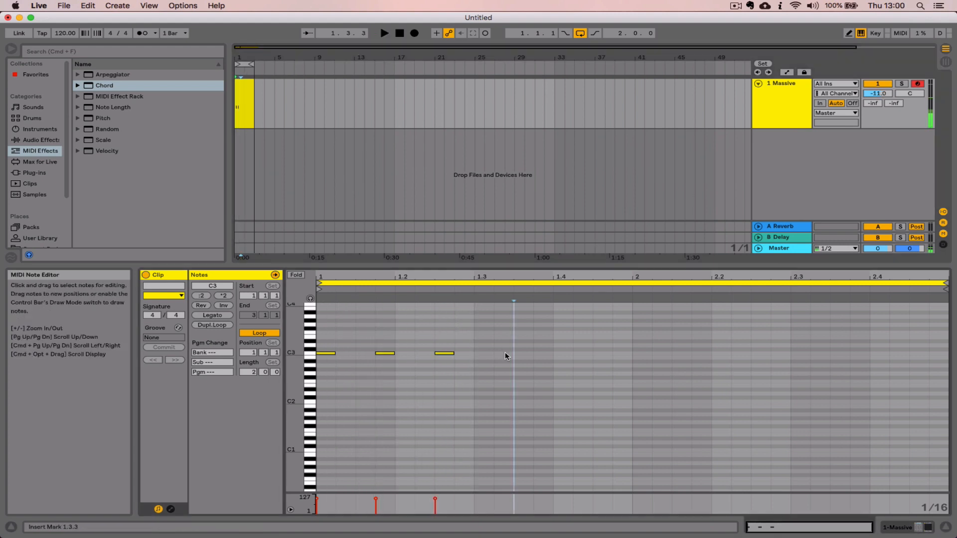
{"action": "double_click", "coordinate": [505, 354]}
{"action": "double_click", "coordinate": [546, 353]}
{"action": "left_click", "coordinate": [597, 355]}
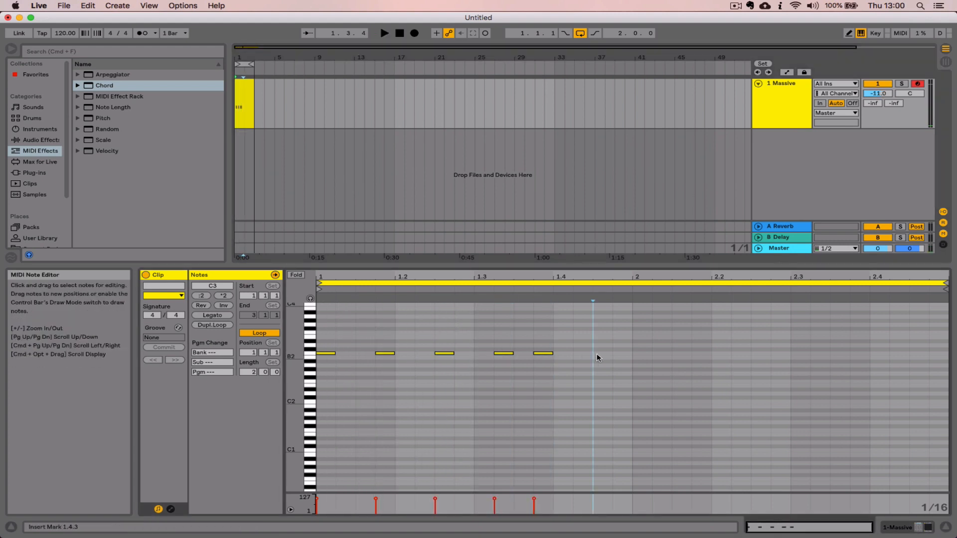
{"action": "double_click", "coordinate": [597, 354]}
{"action": "key", "text": "space"}
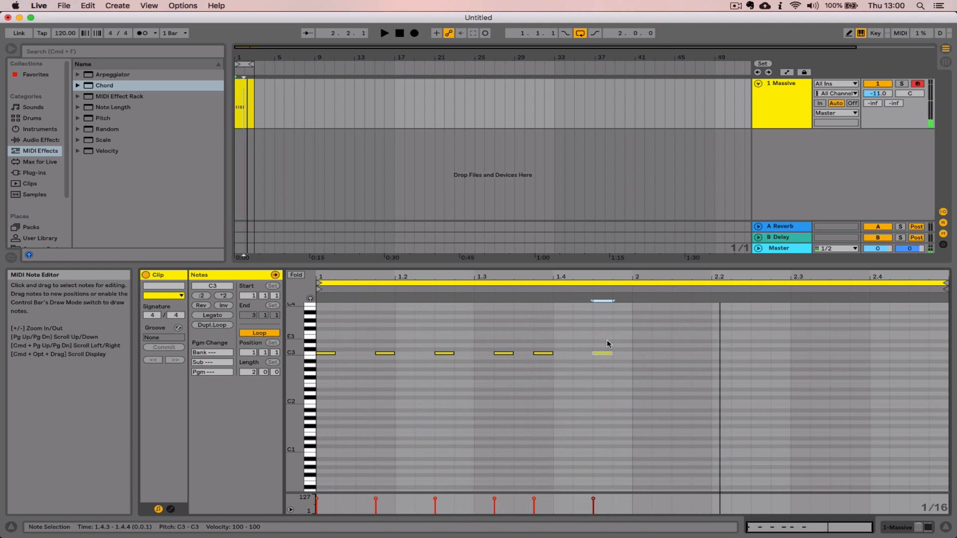
- Duplicate the first bar's C3 notes into the second bar
{"action": "left_click_drag", "start_coordinate": [632, 300], "coordinate": [317, 384]}
{"action": "key", "text": "super+d"}
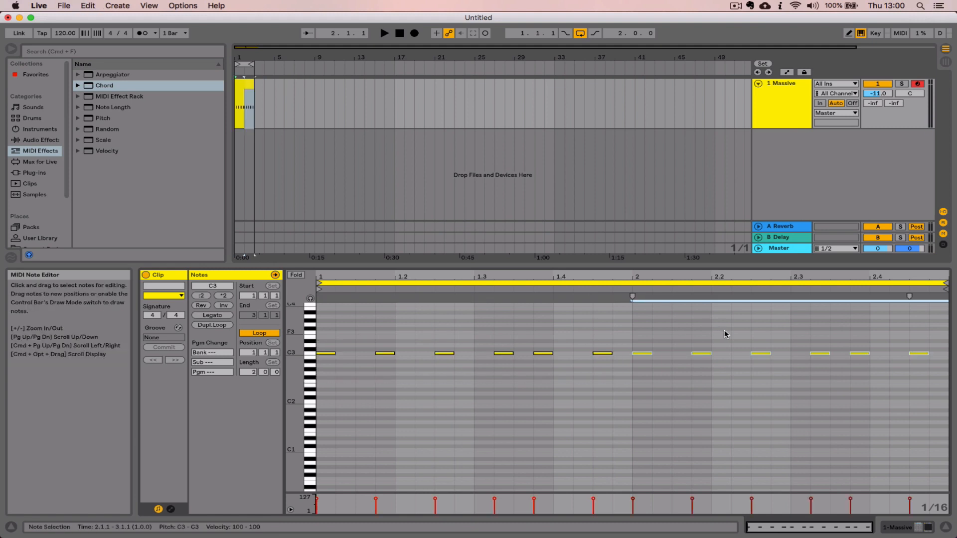
- Transpose the last three notes of the second bar up five semitones to F3
{"action": "left_click_drag", "start_coordinate": [810, 322], "coordinate": [920, 380]}
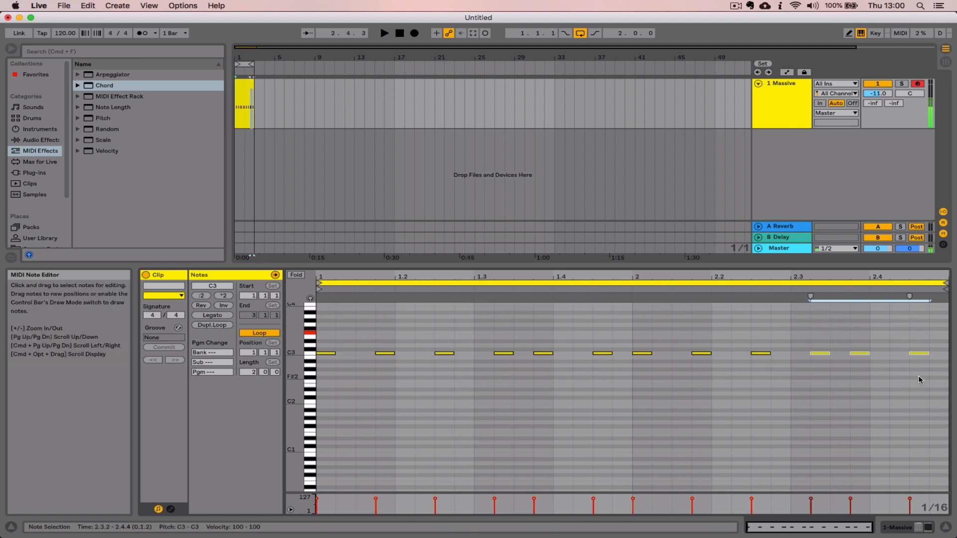
{"action": "key", "text": "Up"}
{"action": "key", "text": "Up"}
{"action": "key", "text": "Up"}
{"action": "key", "text": "Up"}
{"action": "key", "text": "Up"}
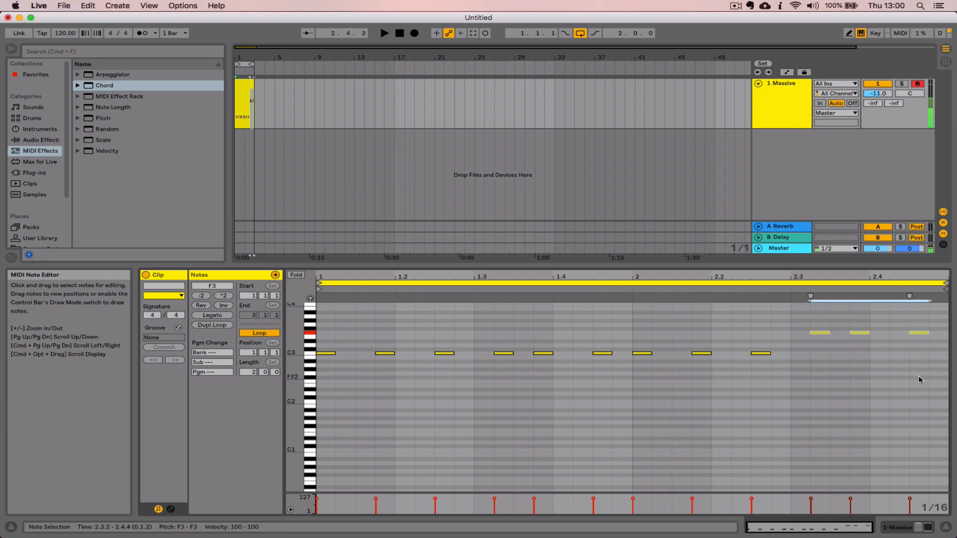
- Play the clip with the metronome switched on and the cue volume lowered
{"action": "key", "text": "space"}
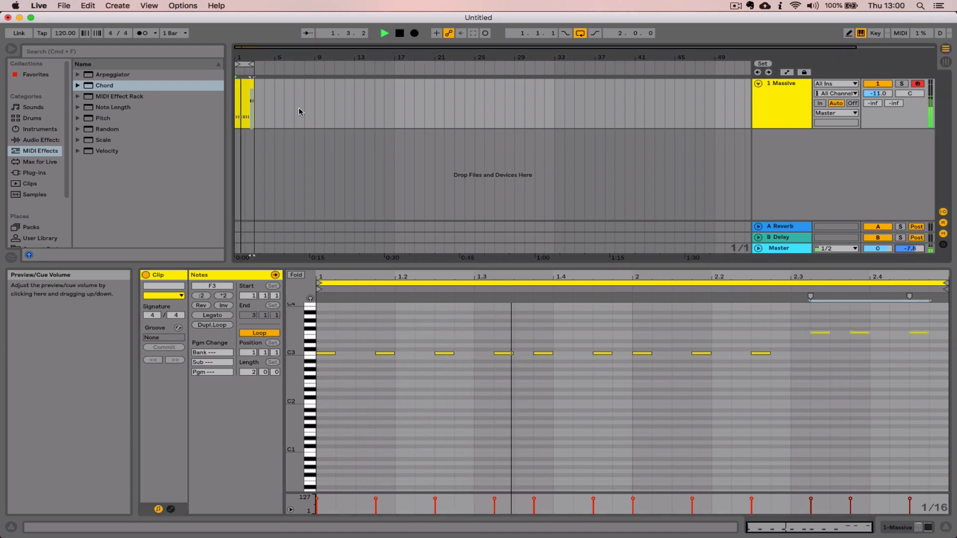
{"action": "left_click", "coordinate": [142, 33]}
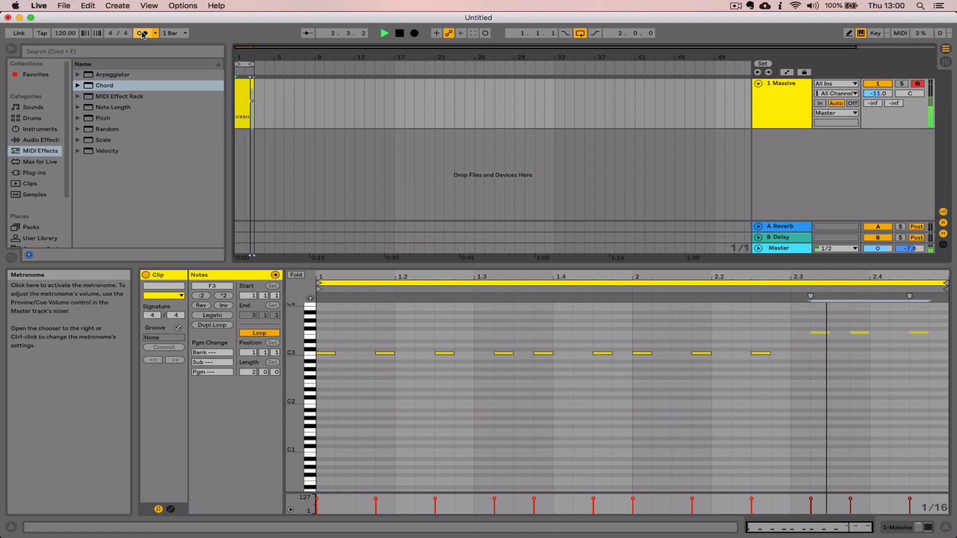
{"action": "key", "text": "space"}
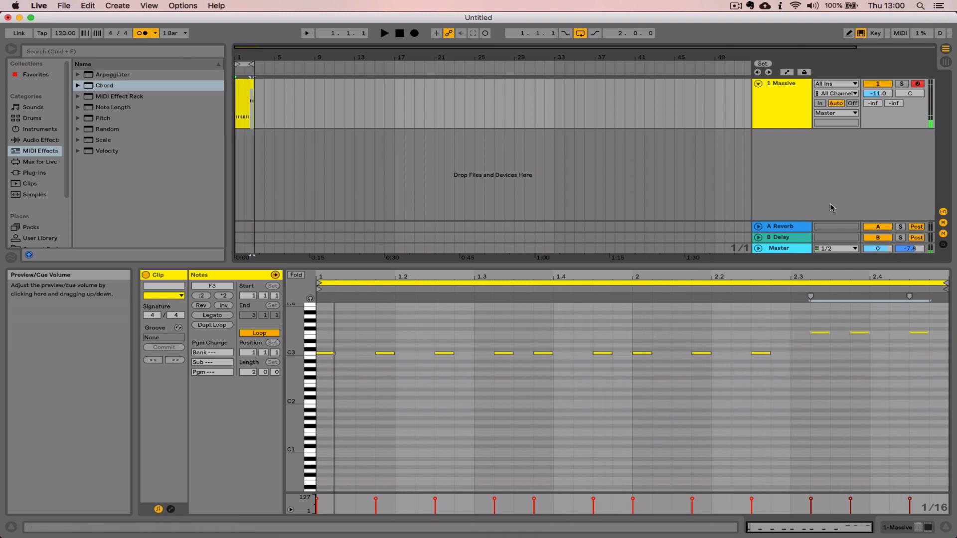
- Show the Massive track's devices and reopen the Massive plug-in window, moved up so it is fully visible
{"action": "double_click", "coordinate": [781, 103]}
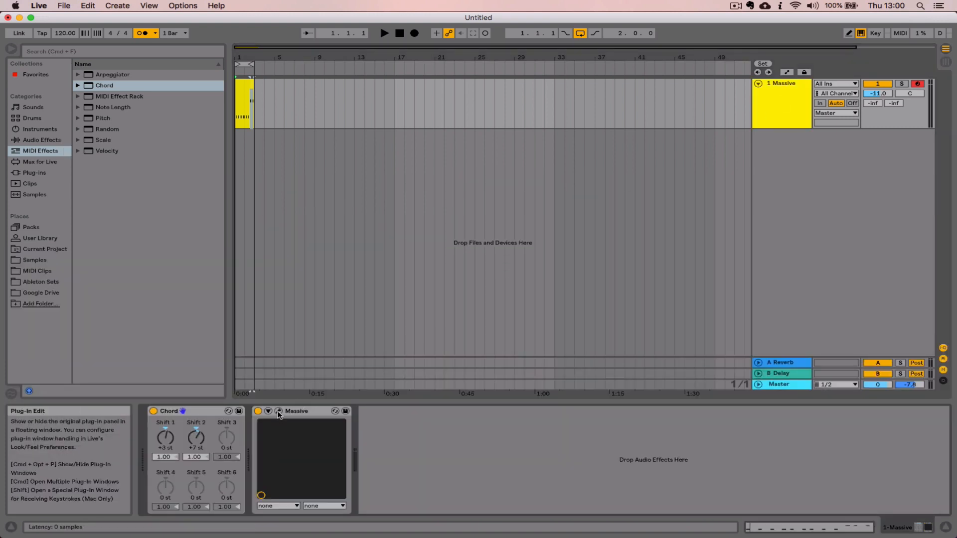
{"action": "left_click", "coordinate": [278, 414]}
{"action": "left_click_drag", "start_coordinate": [542, 123], "coordinate": [434, 23]}
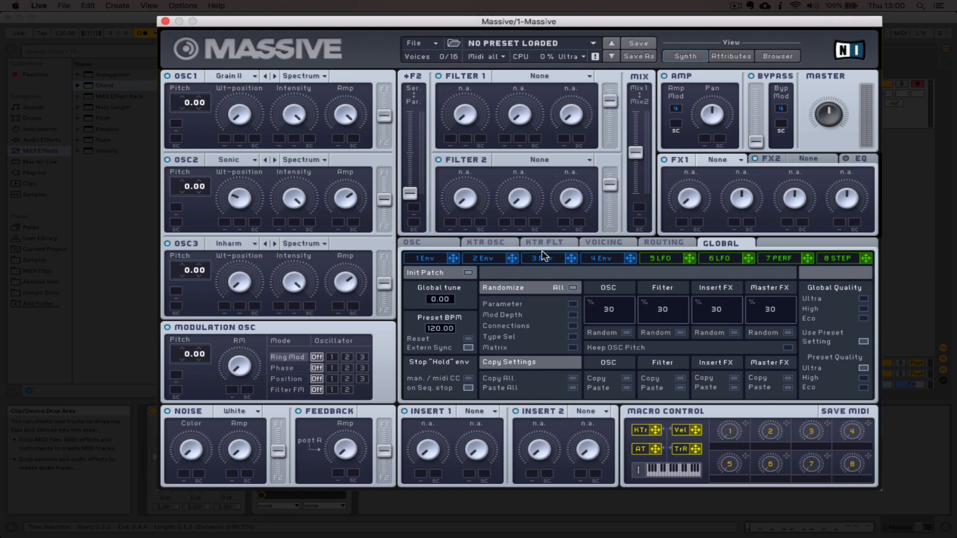
- Show envelope 4 and check the options of its assignment in the Amp Mod slot
{"action": "left_click", "coordinate": [609, 259]}
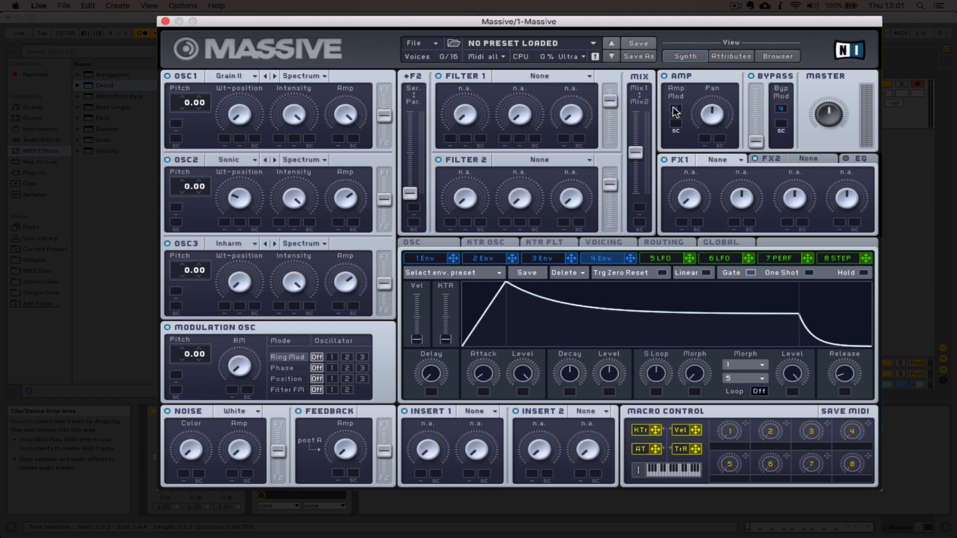
{"action": "left_click_drag", "start_coordinate": [673, 106], "coordinate": [673, 107]}
{"action": "right_click", "coordinate": [676, 116]}
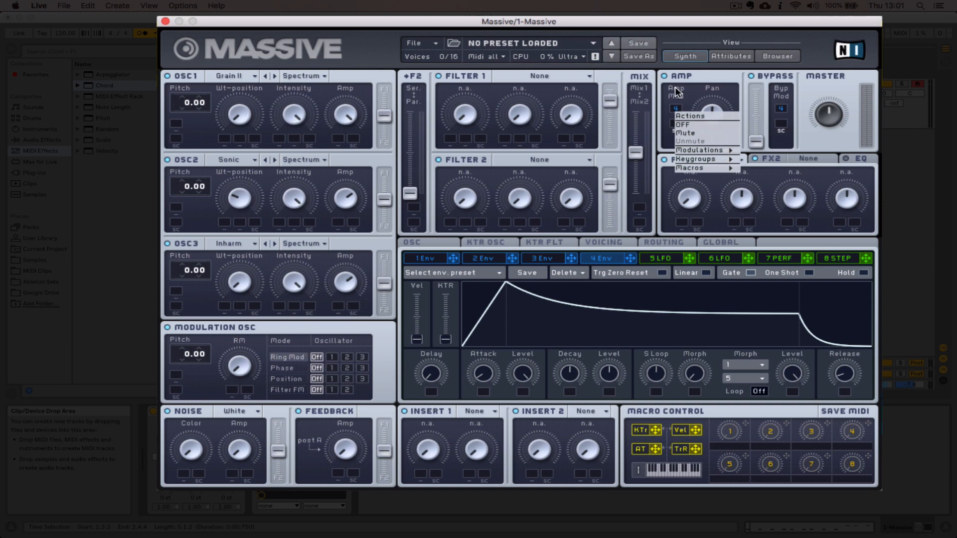
{"action": "left_click", "coordinate": [686, 125]}
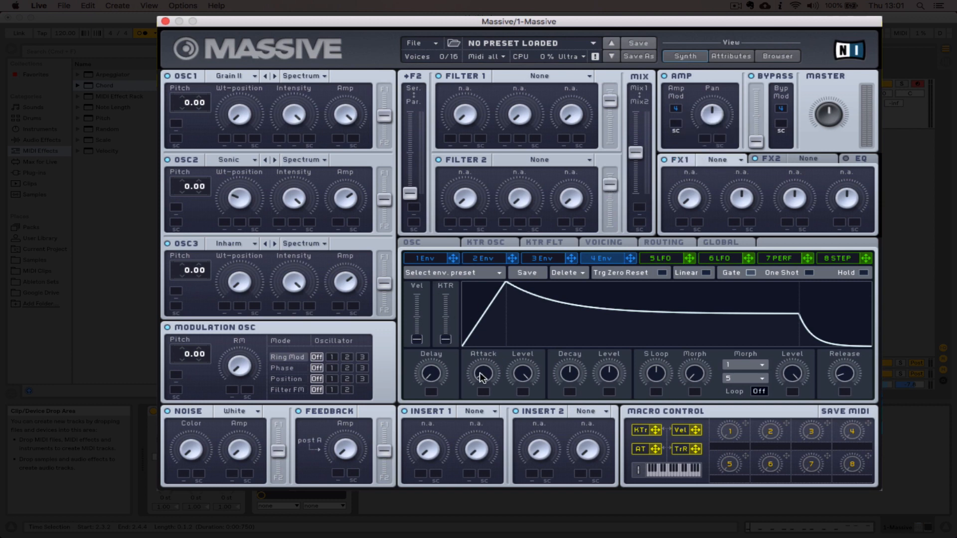
- Shape envelope 4 with a shorter attack, a slightly shorter decay, a higher decay level and a longer release
{"action": "left_click_drag", "start_coordinate": [483, 375], "coordinate": [493, 424]}
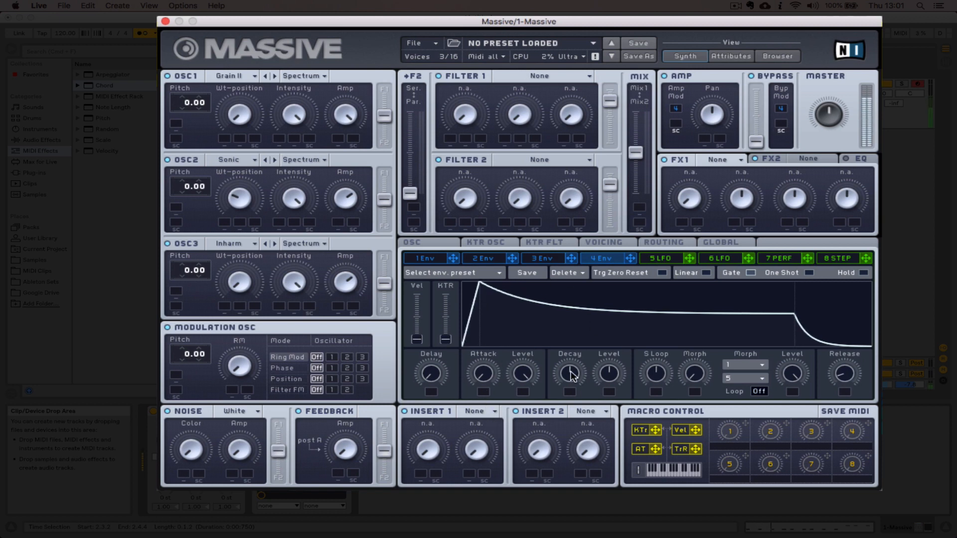
{"action": "left_click_drag", "start_coordinate": [572, 374], "coordinate": [611, 326]}
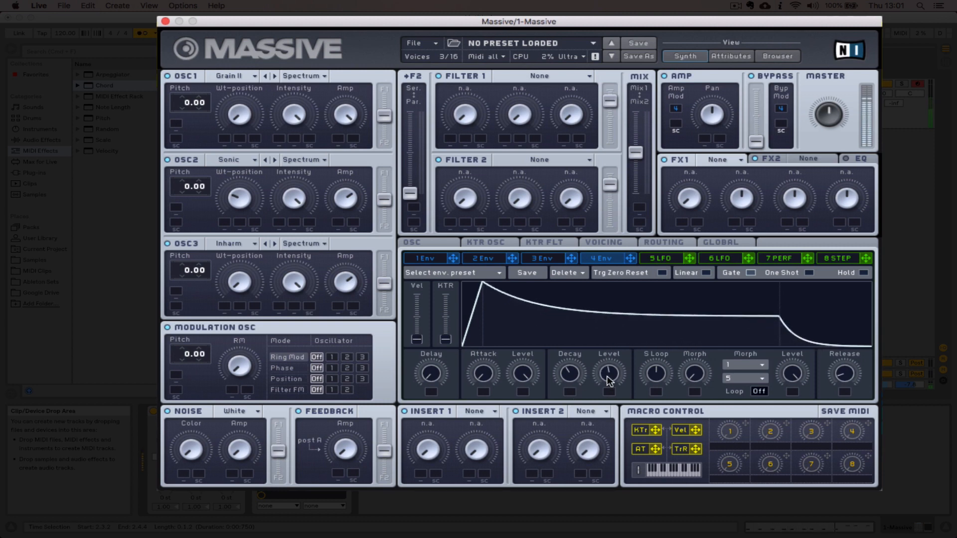
{"action": "left_click_drag", "start_coordinate": [607, 374], "coordinate": [607, 360]}
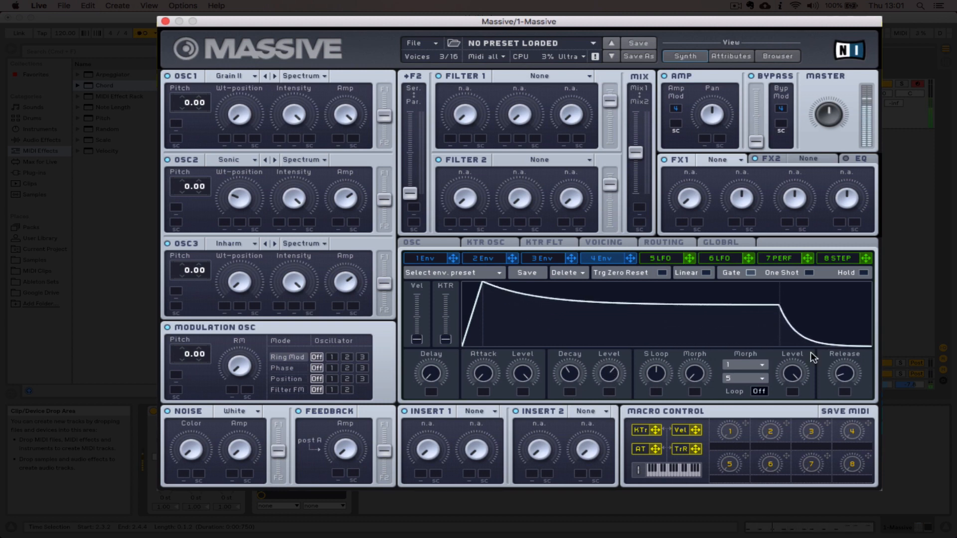
{"action": "mouse_move", "coordinate": [845, 375]}
{"action": "left_mouse_down"}
{"action": "mouse_move", "coordinate": [844, 339]}
{"action": "mouse_move", "coordinate": [845, 369]}
{"action": "left_mouse_up"}
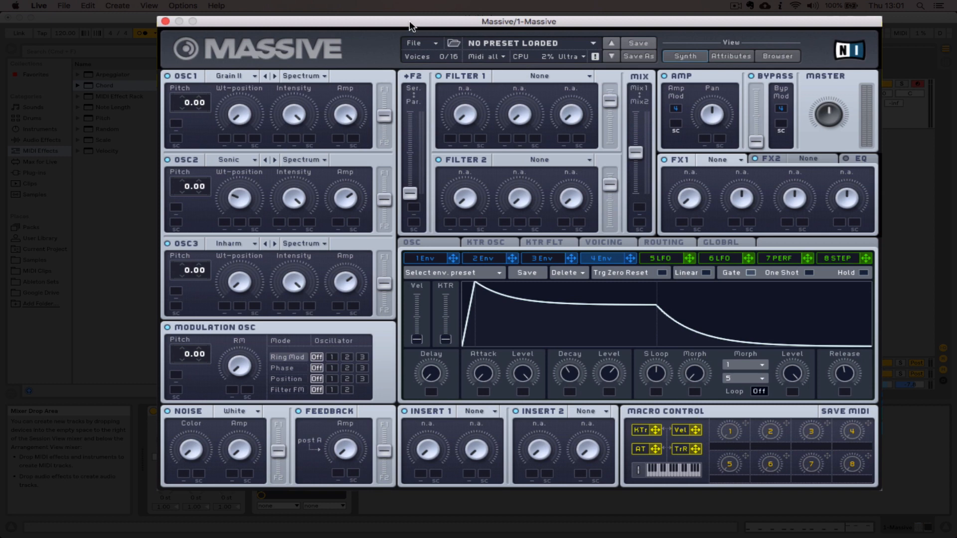
- Route all three oscillators fully into Filter 1 (F1)
{"action": "left_click_drag", "start_coordinate": [408, 20], "coordinate": [425, 11]}
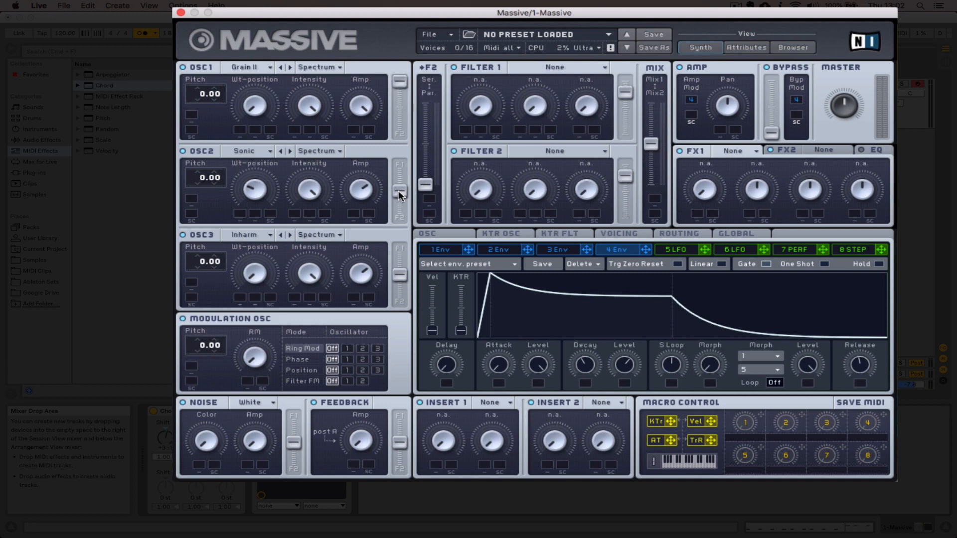
{"action": "left_click_drag", "start_coordinate": [398, 191], "coordinate": [402, 137]}
{"action": "left_click_drag", "start_coordinate": [397, 280], "coordinate": [399, 247]}
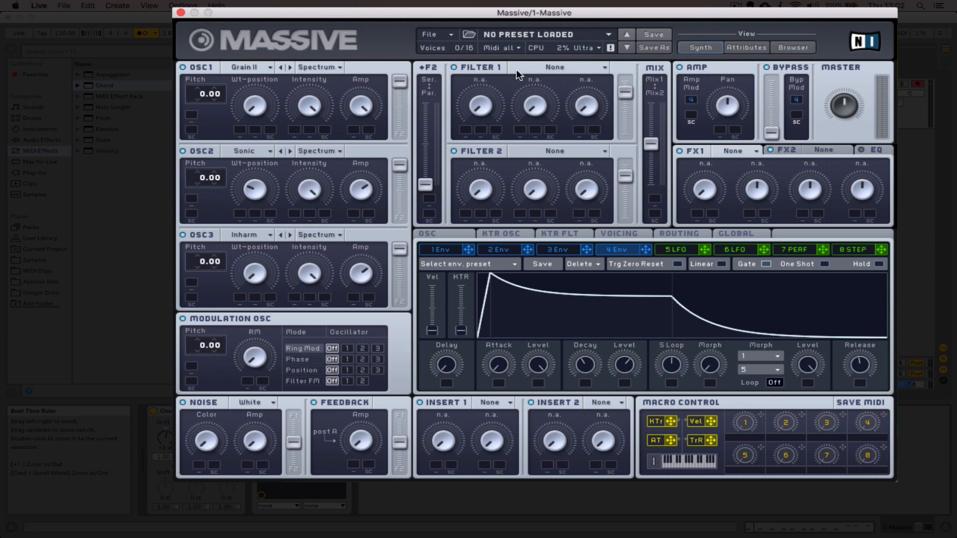
- Set Filter 1 to Lowpass 4 and raise its cutoff to nearly the middle of its range
{"action": "left_click", "coordinate": [561, 67]}
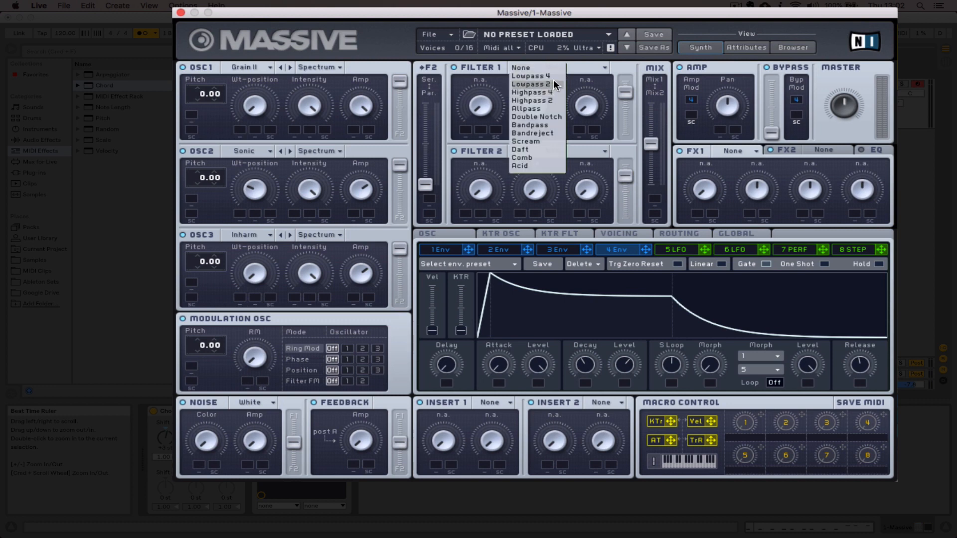
{"action": "left_click", "coordinate": [553, 76]}
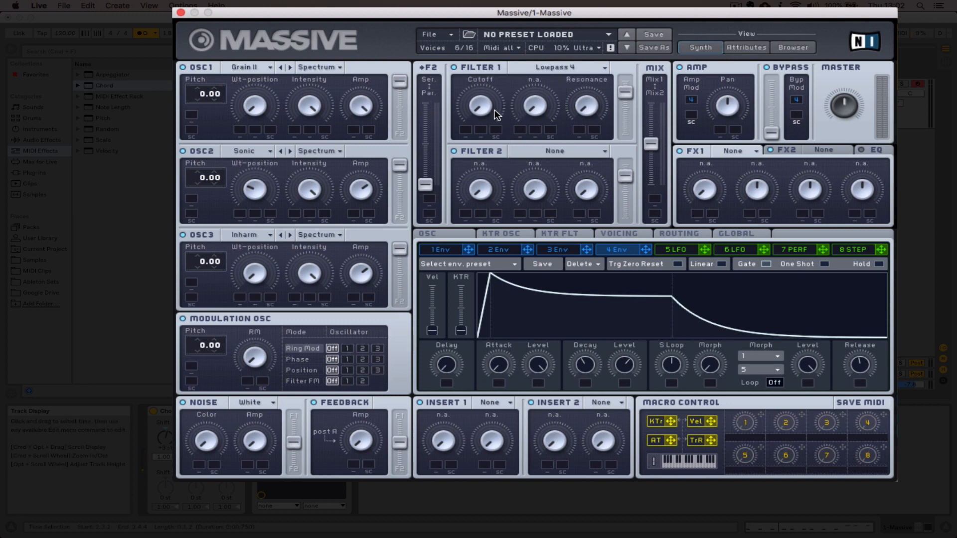
{"action": "left_click", "coordinate": [142, 32]}
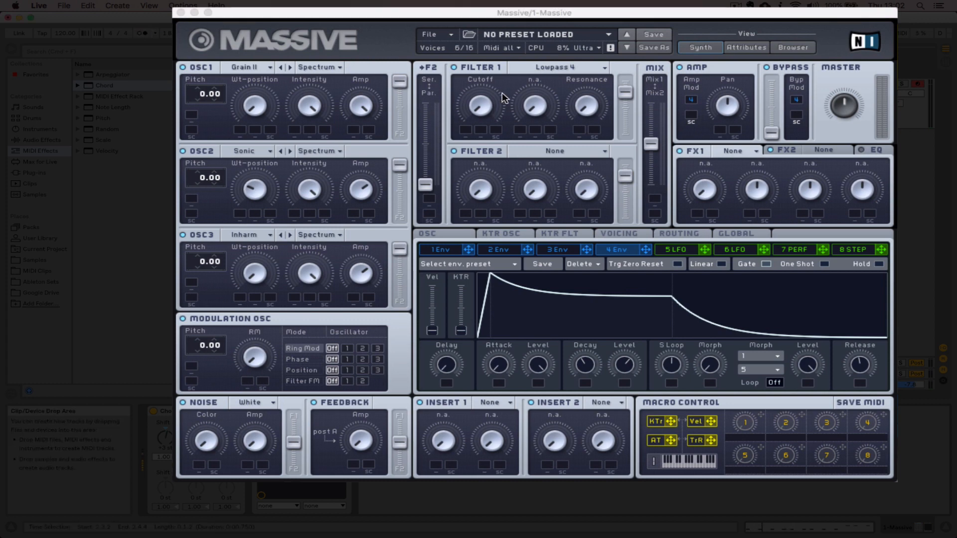
{"action": "left_click", "coordinate": [480, 106]}
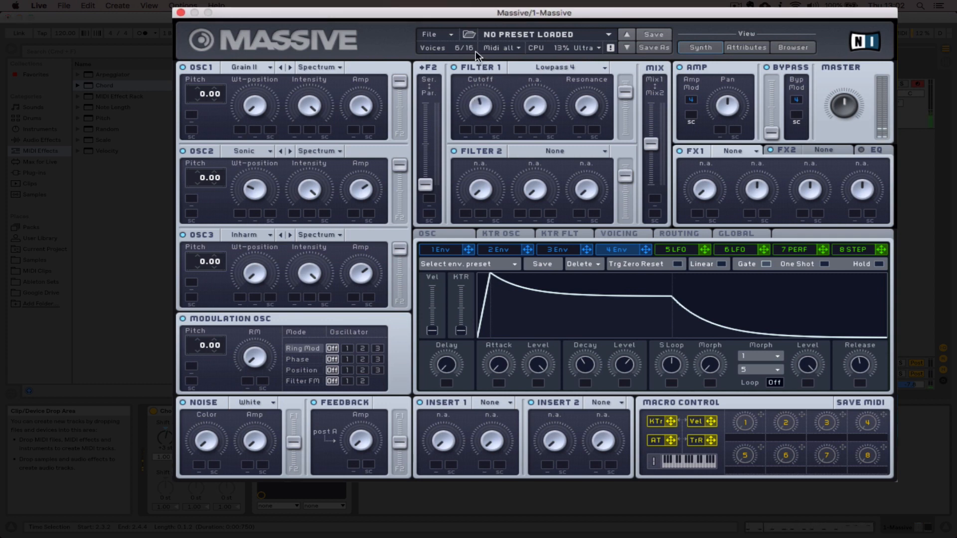
- Raise Filter 1's resonance to about a quarter and adjust its cutoff by ear to just above the middle
{"action": "left_click_drag", "start_coordinate": [475, 36], "coordinate": [476, 31]}
{"action": "left_click_drag", "start_coordinate": [585, 98], "coordinate": [585, 81]}
{"action": "left_click_drag", "start_coordinate": [480, 106], "coordinate": [480, 125]}
{"action": "left_click", "coordinate": [931, 106]}
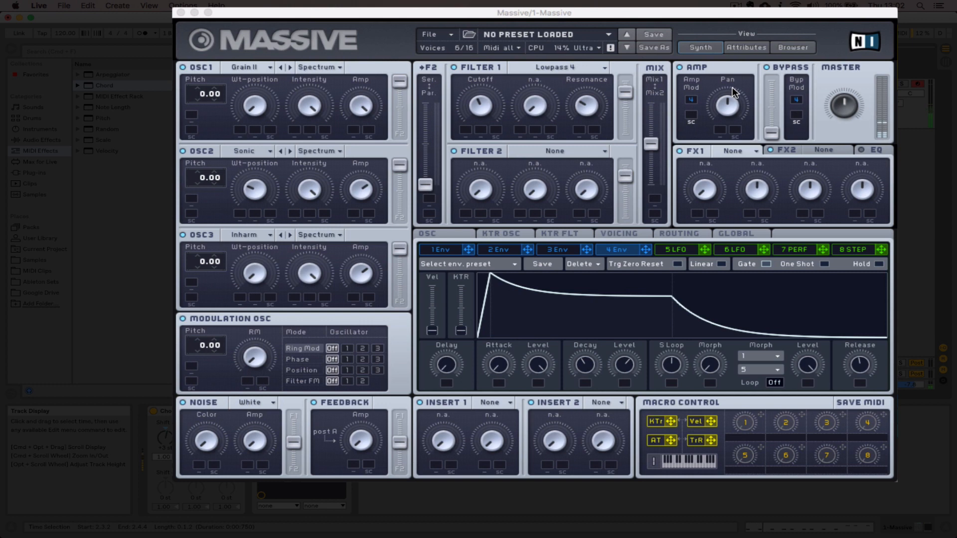
{"action": "left_click", "coordinate": [480, 94]}
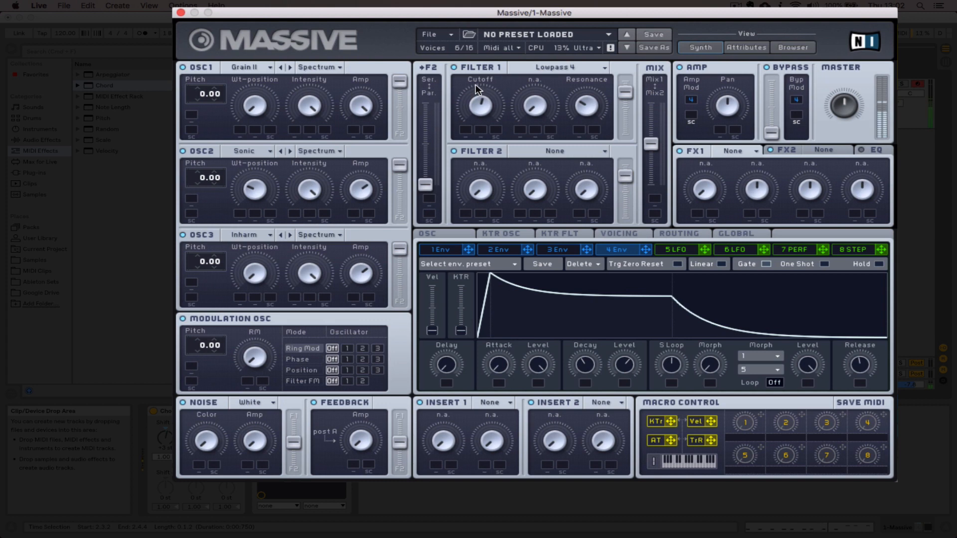
- Compare the available modulation sources: LFO 5, the performer in slot 7 and the stepper in slot 8
{"action": "left_click", "coordinate": [676, 249]}
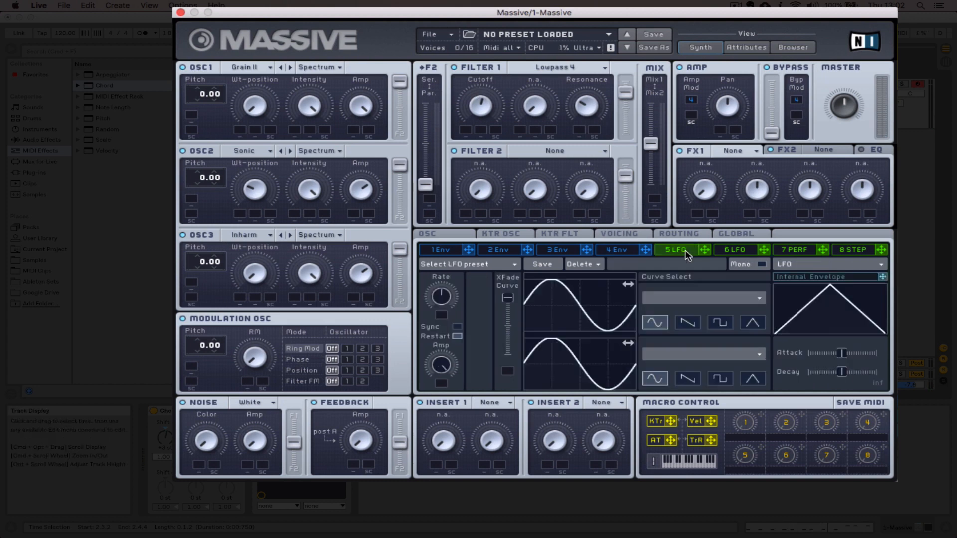
{"action": "left_click", "coordinate": [792, 252]}
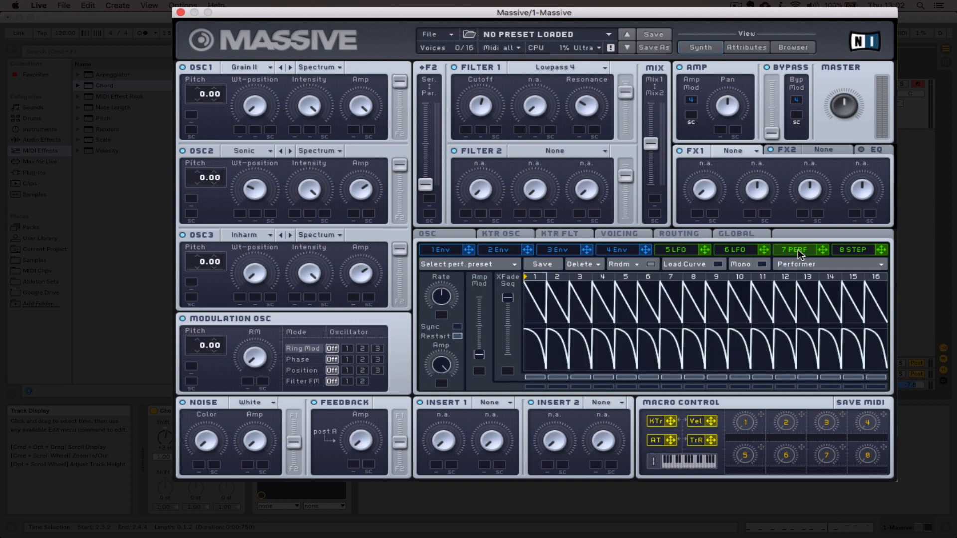
{"action": "left_click", "coordinate": [851, 248]}
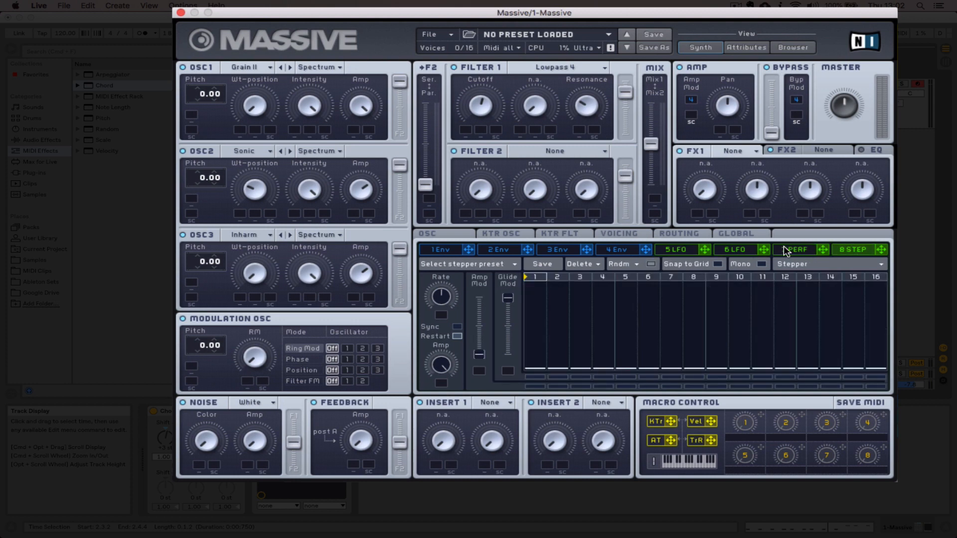
{"action": "left_click", "coordinate": [682, 249]}
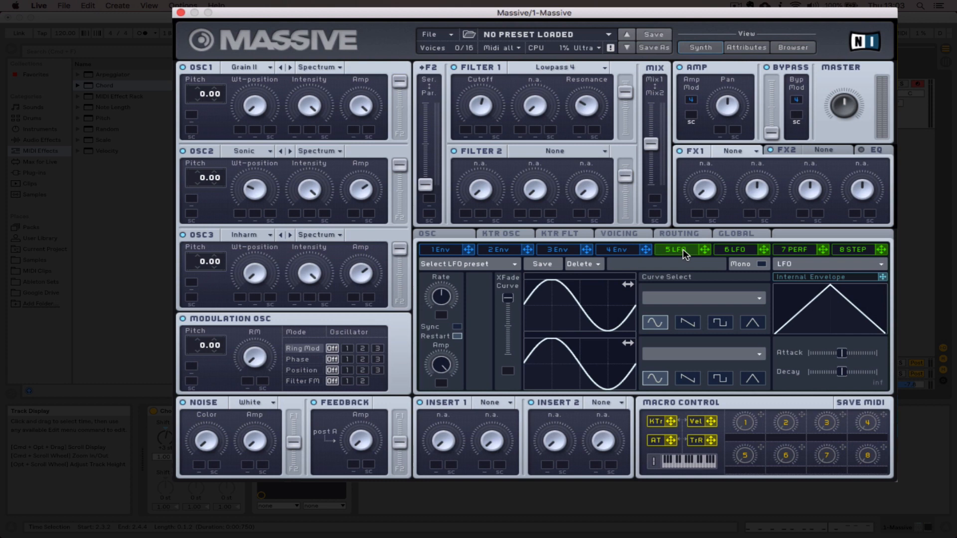
{"action": "left_click", "coordinate": [796, 248]}
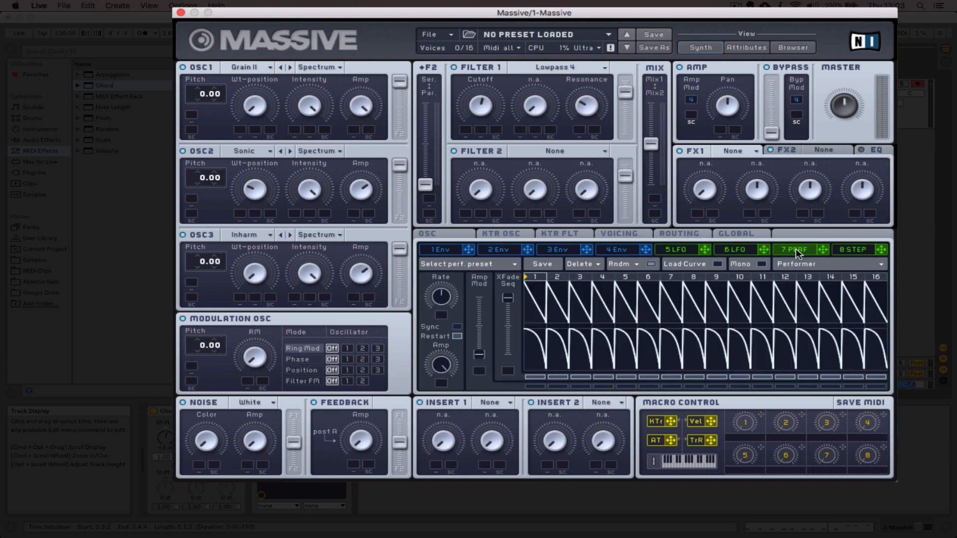
- Assign LFO 5 to modulate Filter 1's cutoff upwards and lower the base cutoff
{"action": "left_click", "coordinate": [678, 252]}
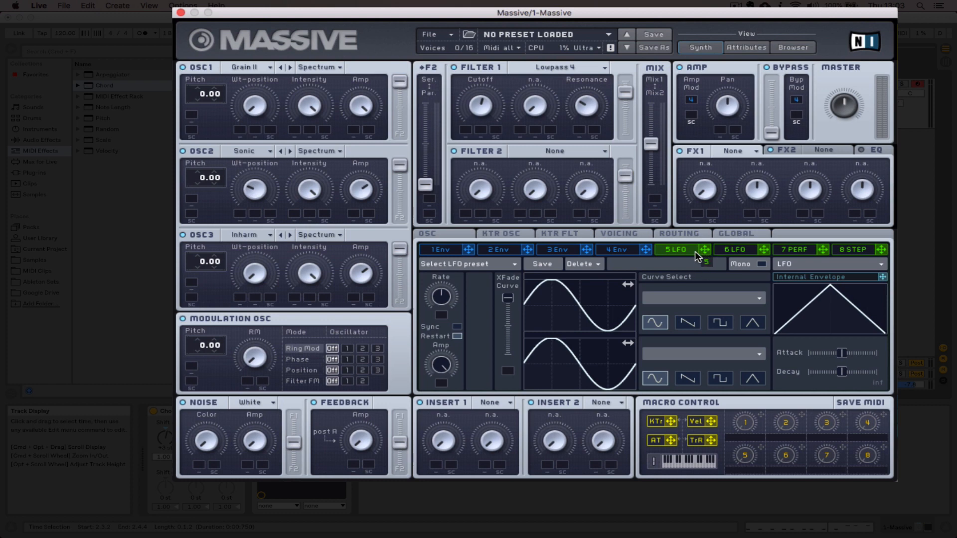
{"action": "left_click_drag", "start_coordinate": [464, 133], "coordinate": [468, 135]}
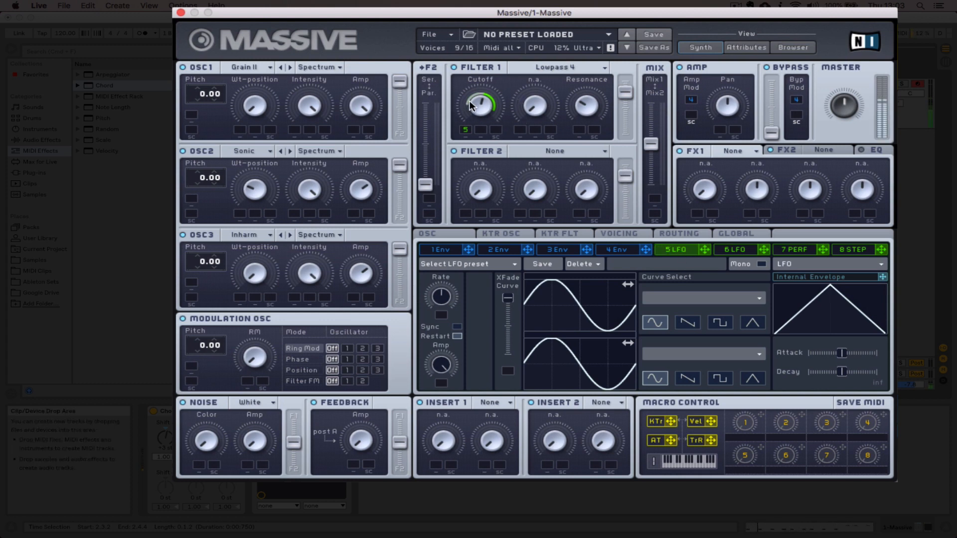
{"action": "left_click_drag", "start_coordinate": [477, 99], "coordinate": [477, 114]}
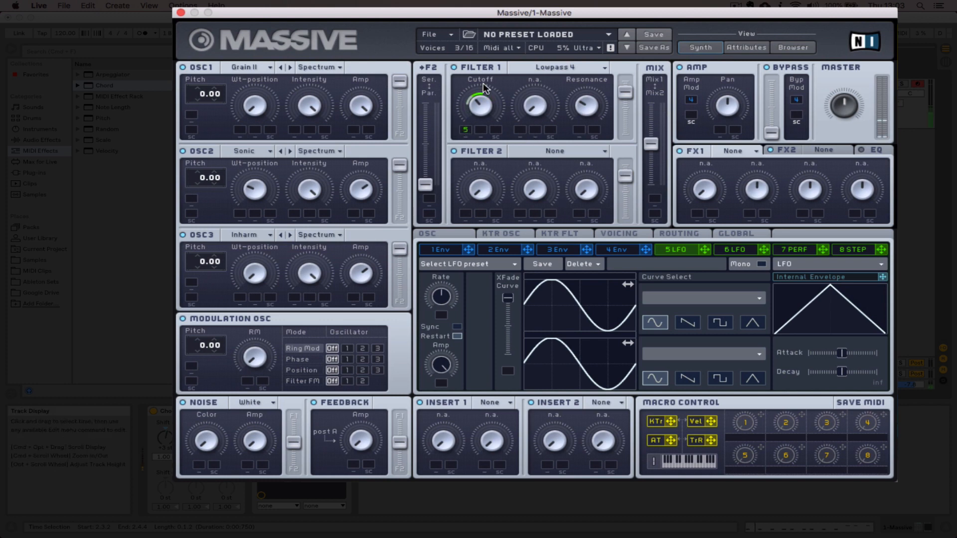
- Try LFO 5's Sync option, switch it back off, and turn off Restart
{"action": "left_click", "coordinate": [458, 327]}
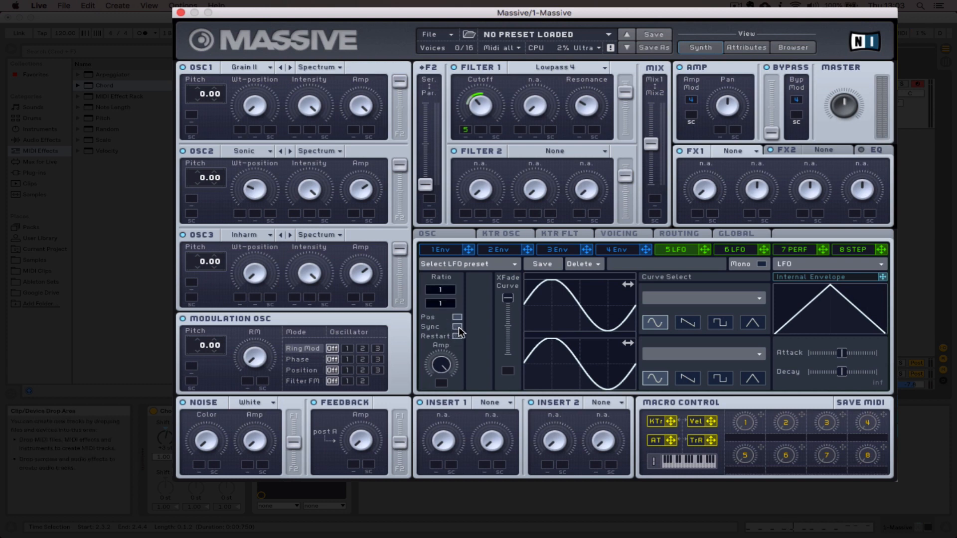
{"action": "left_click", "coordinate": [457, 327]}
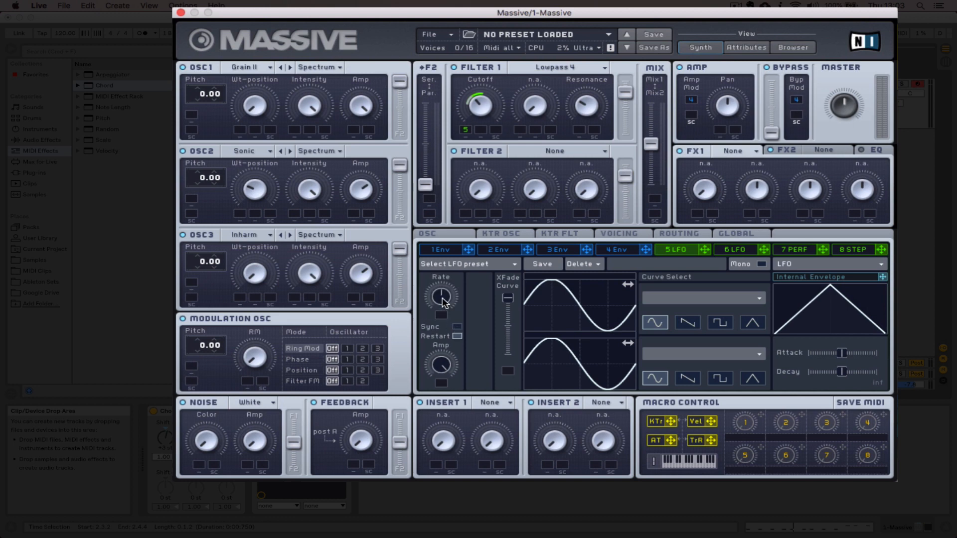
{"action": "left_click", "coordinate": [457, 337]}
- Try oscillator 1 at a pitch of -12.00 and oscillator 2 at a lower pitch, returning both to 0.00
{"action": "left_click", "coordinate": [199, 97]}
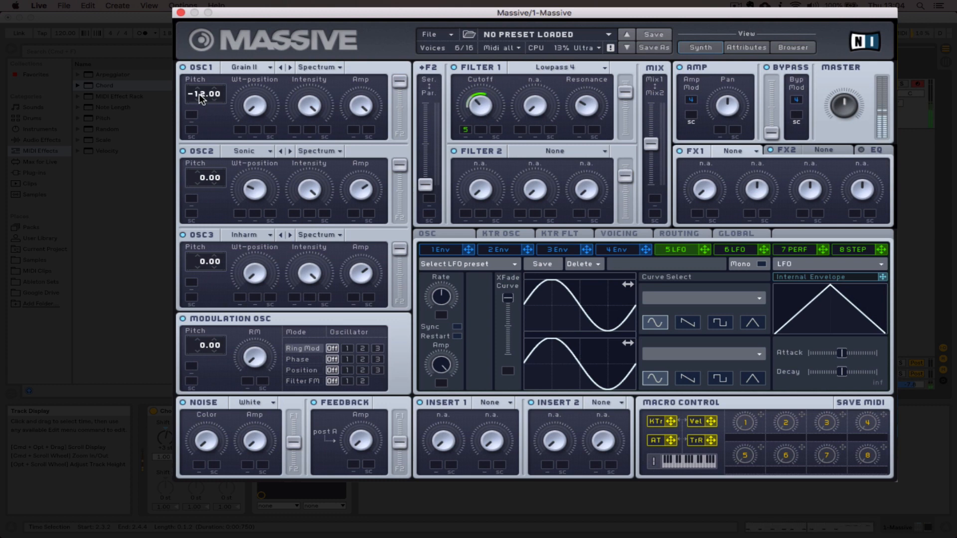
{"action": "left_click", "coordinate": [199, 88]}
{"action": "left_click", "coordinate": [199, 180]}
{"action": "left_click", "coordinate": [199, 173]}
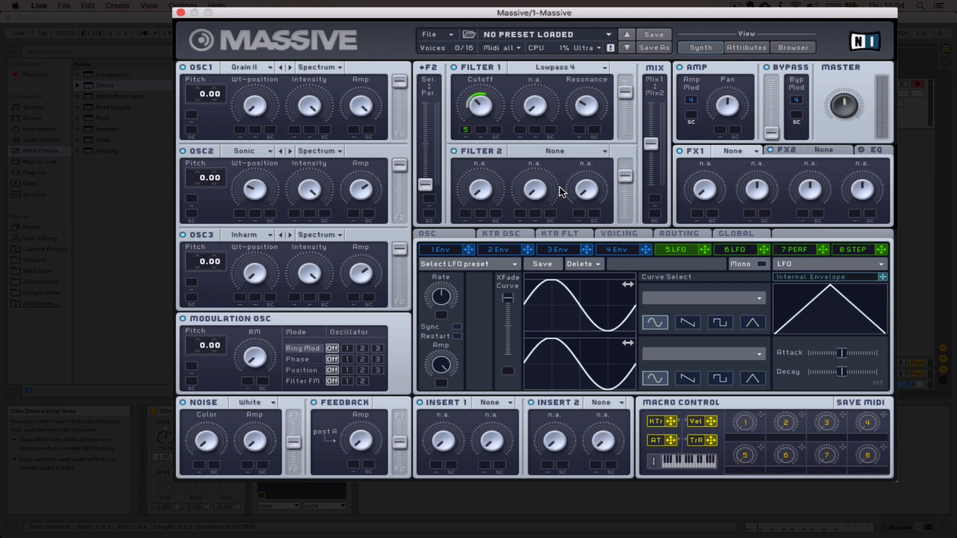
- Assign performer 7 as a second modulator of Filter 1's cutoff, with a positive modulation amount
{"action": "left_click", "coordinate": [800, 253]}
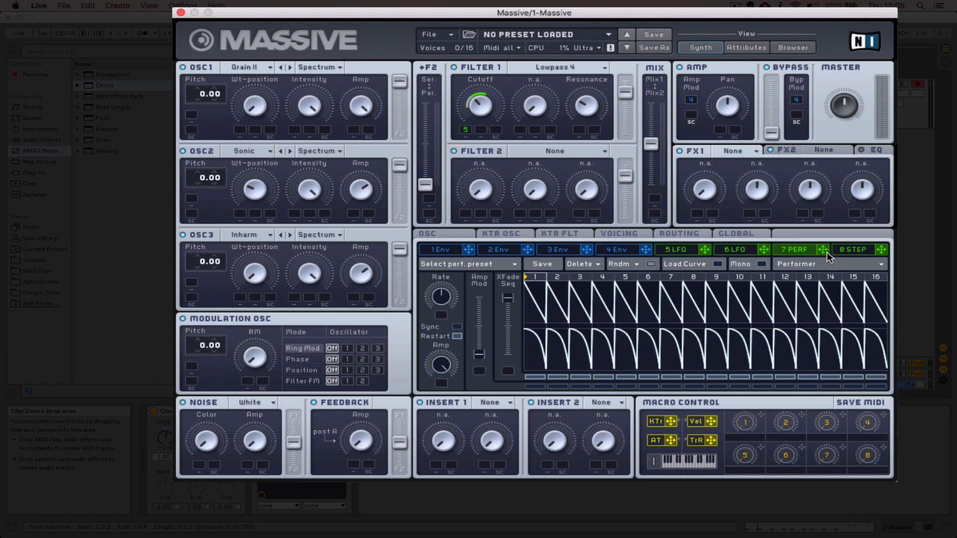
{"action": "left_click_drag", "start_coordinate": [825, 250], "coordinate": [483, 134]}
{"action": "left_click_drag", "start_coordinate": [480, 129], "coordinate": [481, 126]}
- Sync performer 7 at a 1/8 ratio with Restart off, and lower Filter 1's cutoff
{"action": "left_click", "coordinate": [457, 327]}
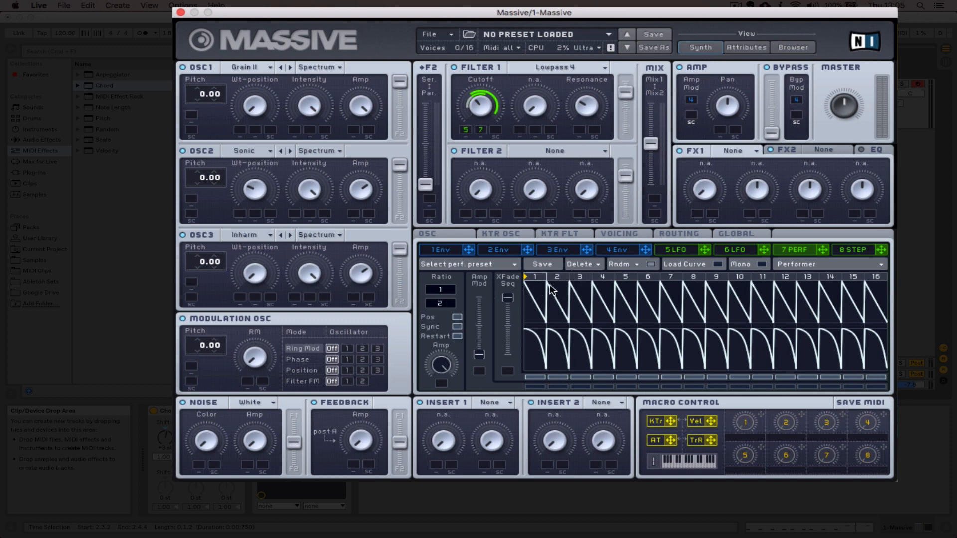
{"action": "left_click_drag", "start_coordinate": [444, 304], "coordinate": [444, 299]}
{"action": "left_click_drag", "start_coordinate": [480, 107], "coordinate": [478, 117]}
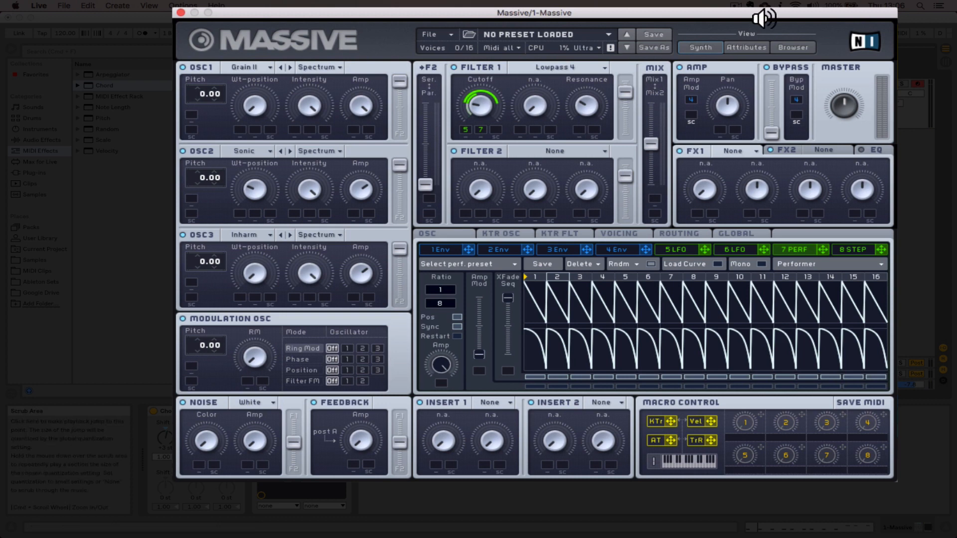
- Add the Ping Pong Delay audio effect to return track A alongside its Reverb, moving the Massive window aside
{"action": "left_click_drag", "start_coordinate": [764, 12], "coordinate": [713, 6]}
{"action": "left_click", "coordinate": [890, 214]}
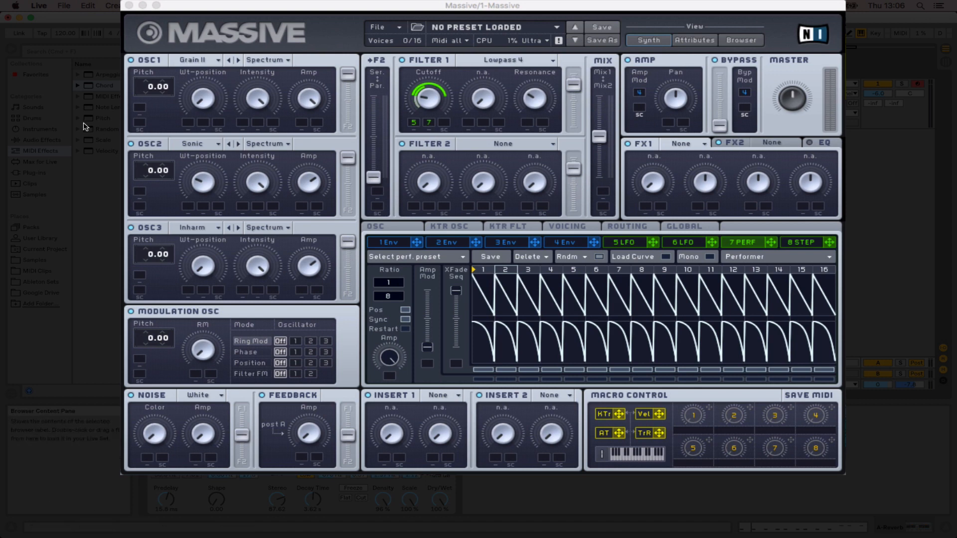
{"action": "left_click", "coordinate": [52, 142]}
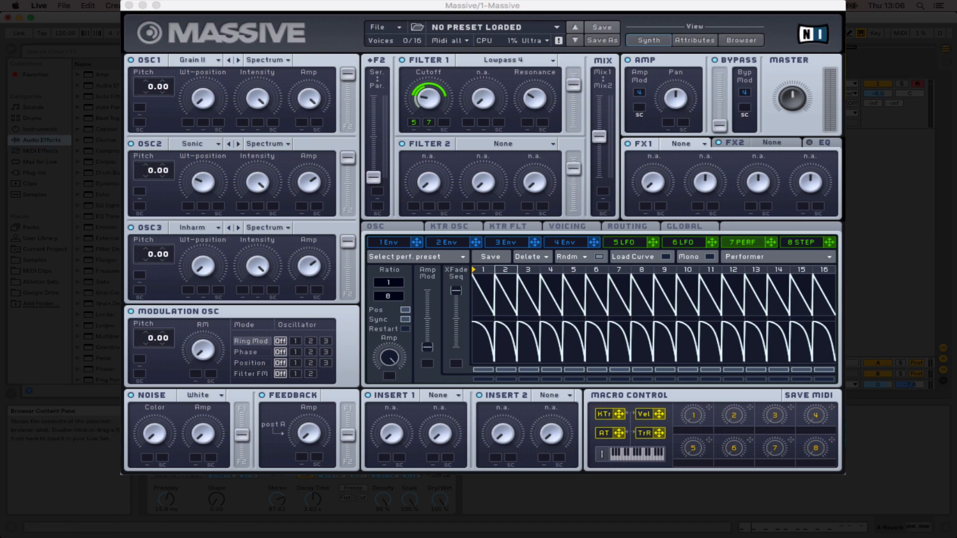
{"action": "left_click_drag", "start_coordinate": [106, 380], "coordinate": [503, 484]}
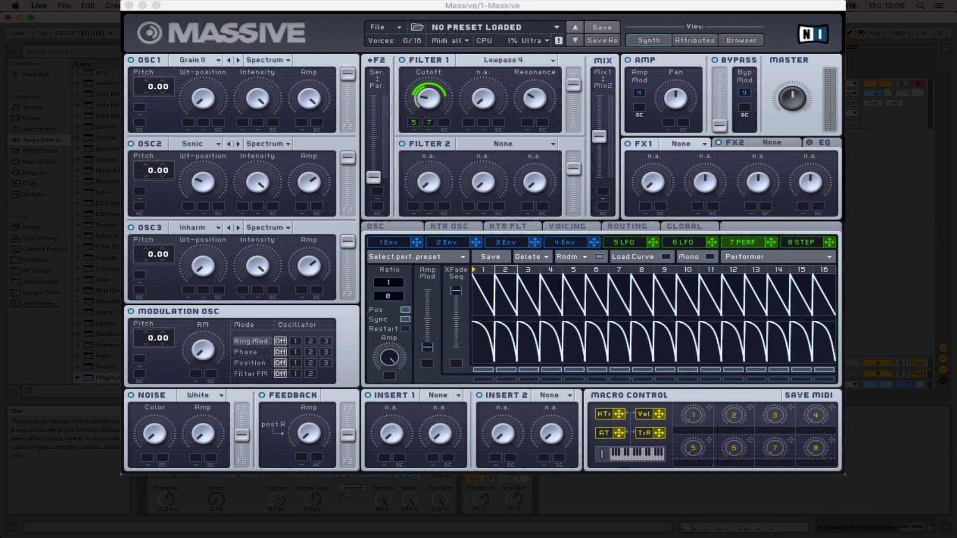
- Lengthen the Reverb's decay time, place Ping Pong Delay ahead of it, and raise the Massive track's send A
{"action": "left_click_drag", "start_coordinate": [315, 500], "coordinate": [314, 485]}
{"action": "left_click_drag", "start_coordinate": [872, 103], "coordinate": [872, 95]}
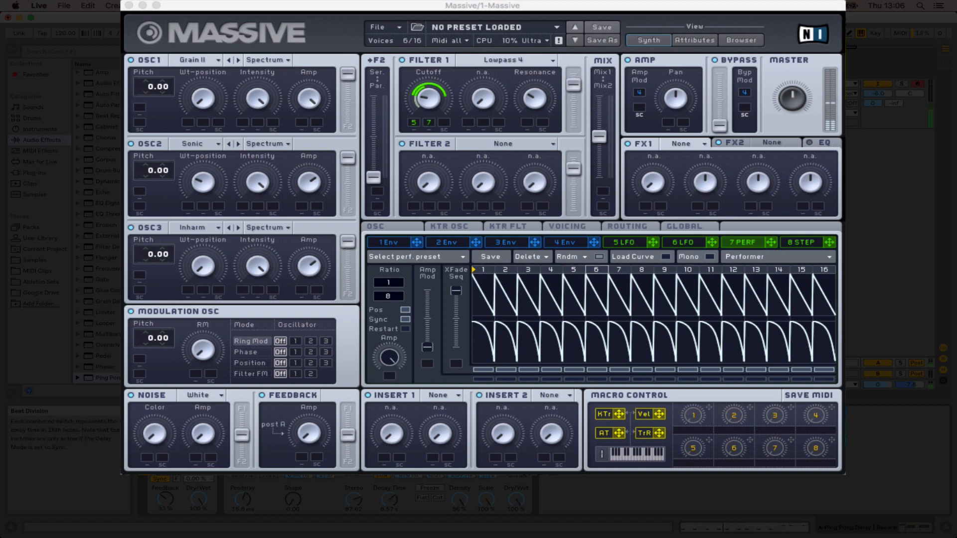
- Reduce the Ping Pong Delay's feedback and raise the Massive track's send A a little more, repositioning the Massive window
{"action": "left_click_drag", "start_coordinate": [167, 497], "coordinate": [167, 504]}
{"action": "mouse_move", "coordinate": [873, 103]}
{"action": "left_mouse_down"}
{"action": "mouse_move", "coordinate": [873, 113]}
{"action": "mouse_move", "coordinate": [873, 101]}
{"action": "left_mouse_up"}
{"action": "left_click_drag", "start_coordinate": [728, 7], "coordinate": [764, 8]}
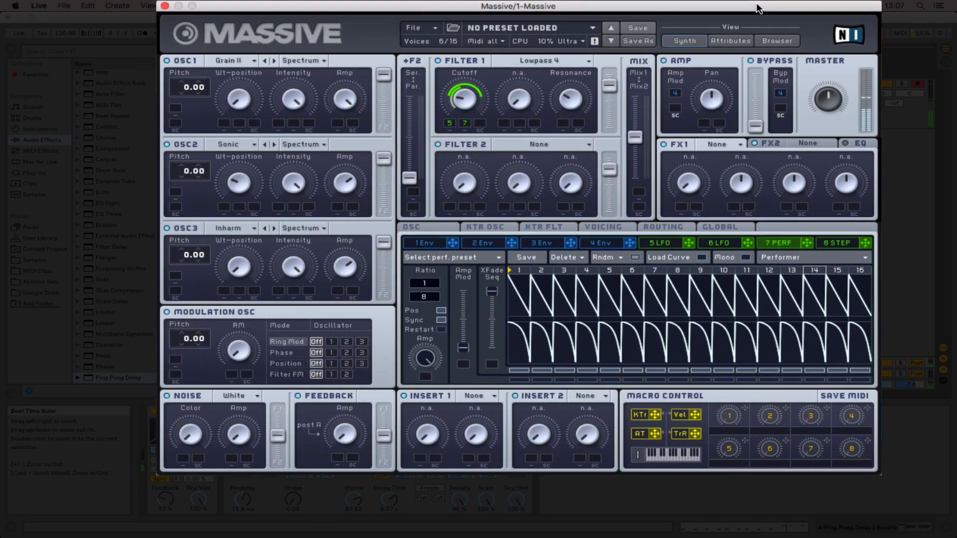
- Stop playback, enable Load Curve for performer 7, and flatten all 16 steps of its upper sequence to the lowest level
{"action": "key", "text": "space"}
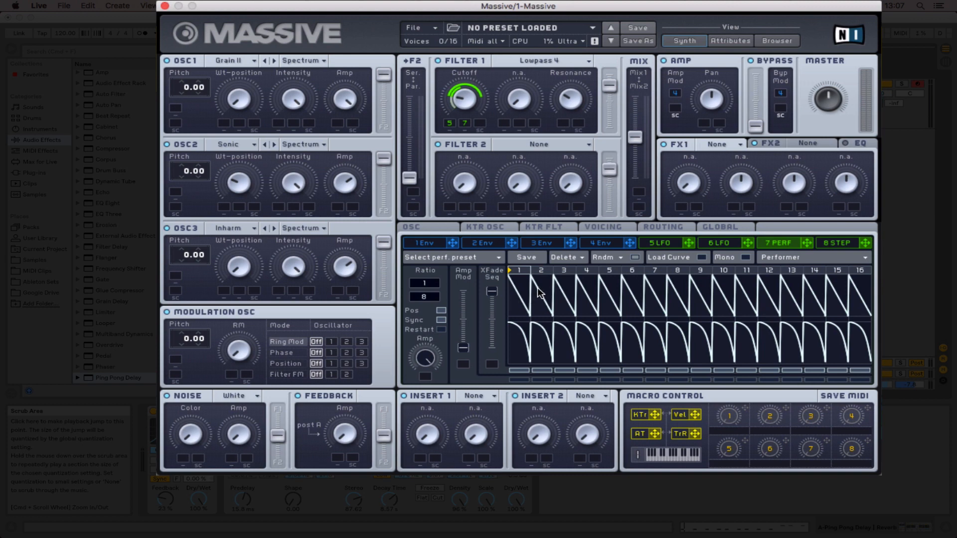
{"action": "right_click", "coordinate": [465, 124]}
{"action": "left_click", "coordinate": [464, 123]}
{"action": "left_click", "coordinate": [697, 257]}
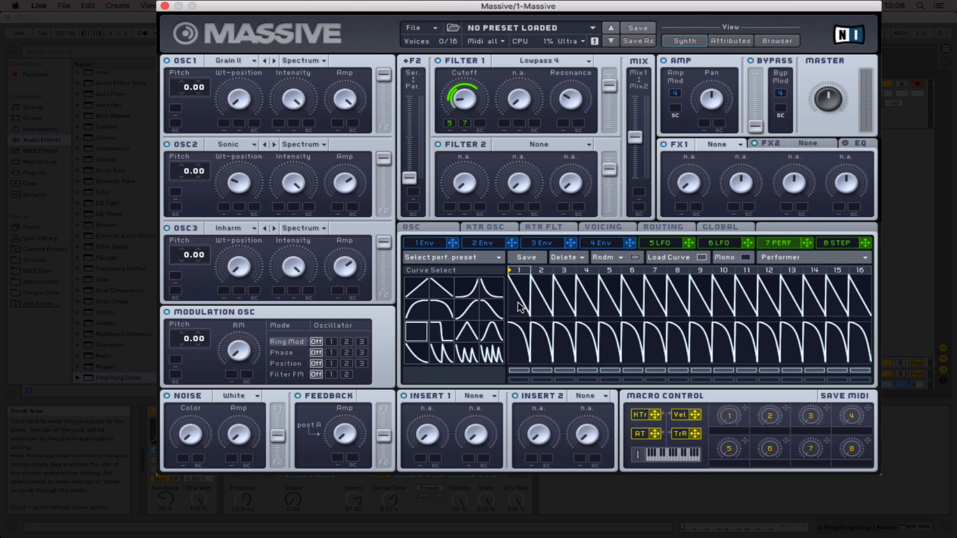
{"action": "mouse_move", "coordinate": [518, 296]}
{"action": "left_mouse_down"}
{"action": "mouse_move", "coordinate": [519, 319]}
{"action": "mouse_move", "coordinate": [563, 330]}
{"action": "mouse_move", "coordinate": [866, 345]}
{"action": "left_mouse_up"}
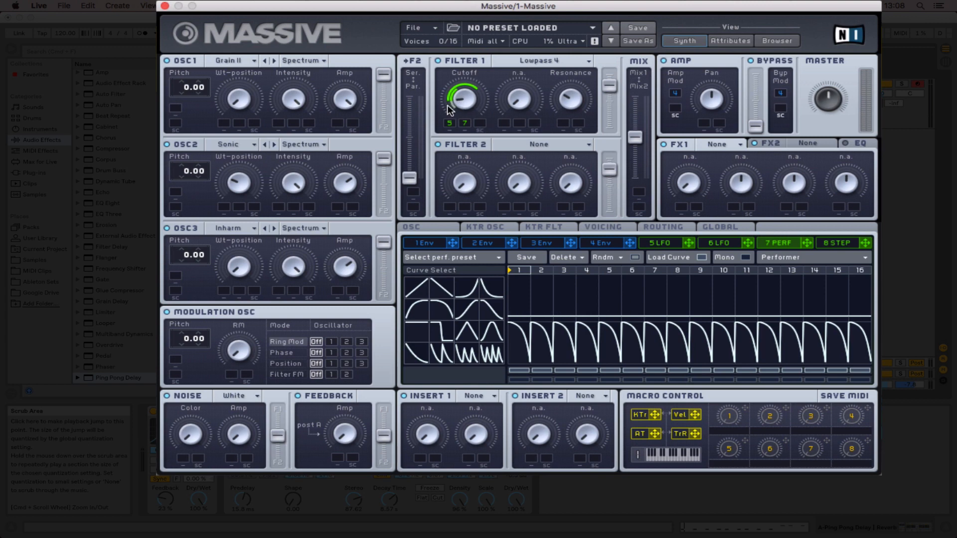
- Start playback and raise steps 2–6 and 8–15 of performer 7's upper sequence to varied levels, with step 15 at full height
{"action": "key", "text": "space"}
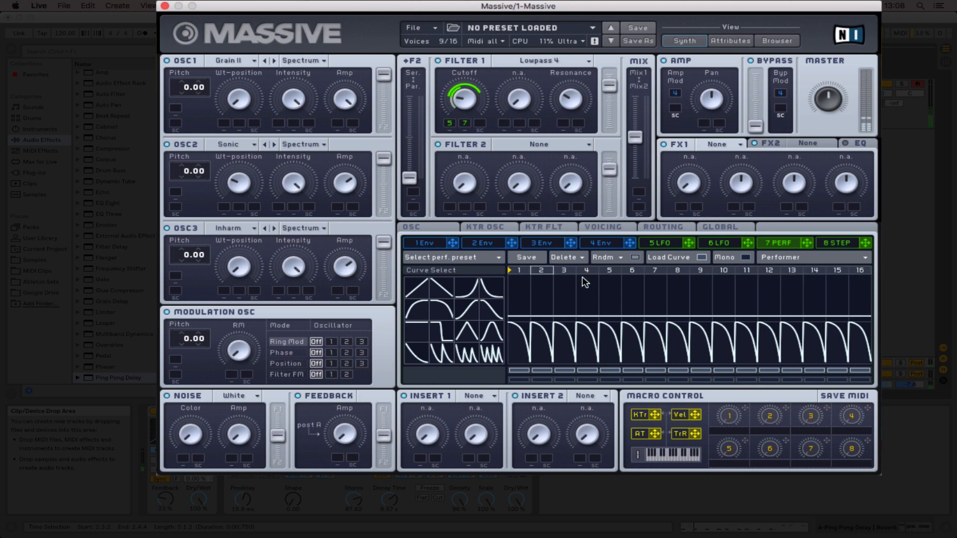
{"action": "left_click", "coordinate": [543, 299]}
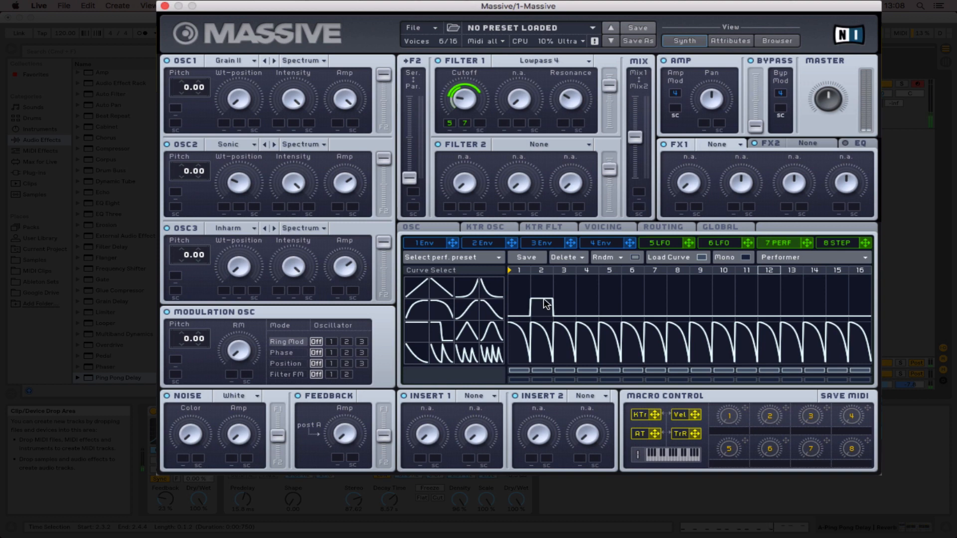
{"action": "left_click", "coordinate": [574, 297]}
{"action": "left_click", "coordinate": [587, 303]}
{"action": "left_click", "coordinate": [612, 289]}
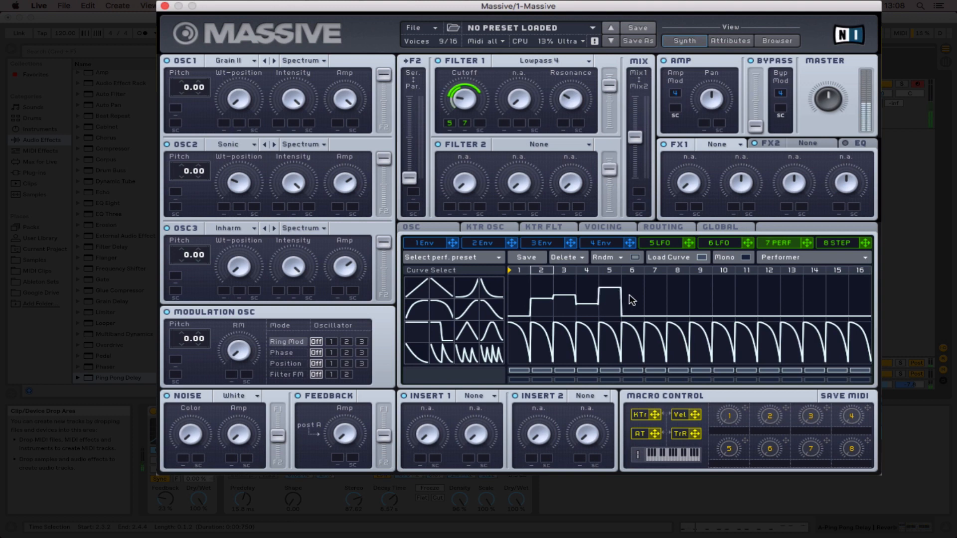
{"action": "left_click", "coordinate": [678, 305]}
{"action": "left_click", "coordinate": [721, 293]}
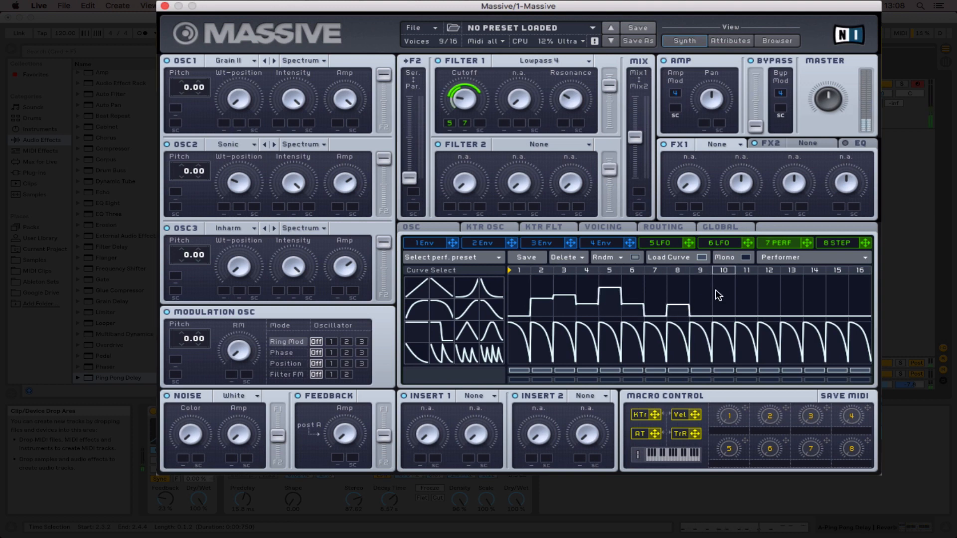
{"action": "left_click", "coordinate": [701, 292]}
{"action": "left_click", "coordinate": [748, 301]}
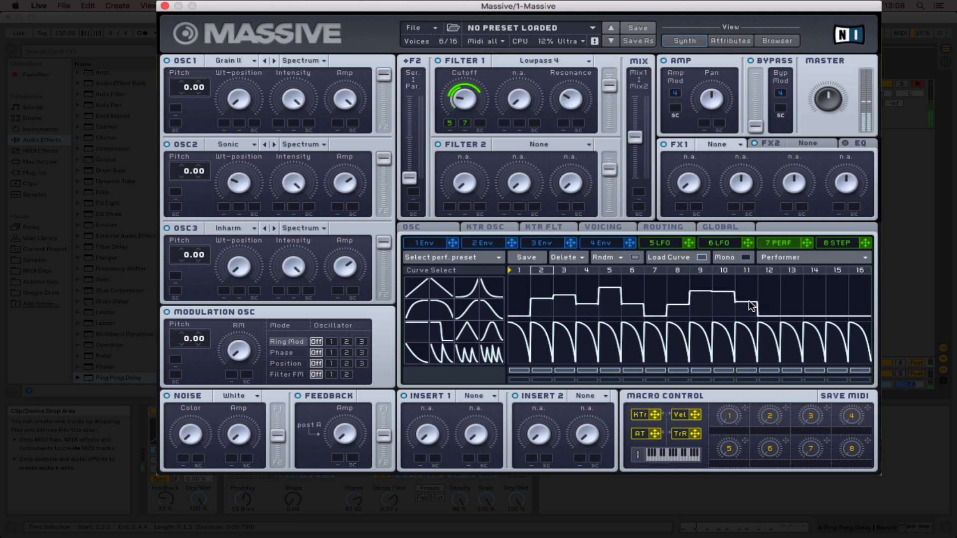
{"action": "left_click", "coordinate": [805, 299]}
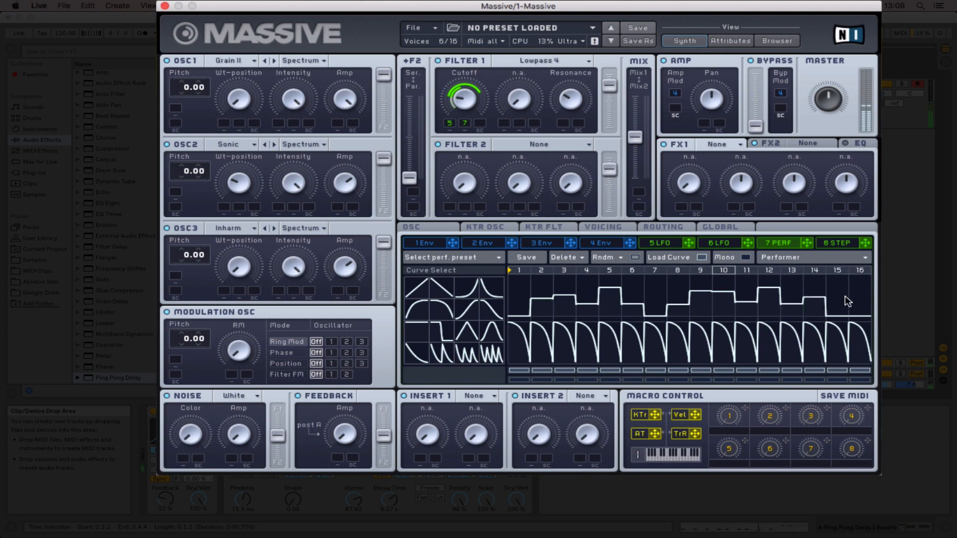
{"action": "left_click_drag", "start_coordinate": [845, 302], "coordinate": [836, 257]}
- Load the triangle curve into steps 3 and 5 of performer 7's upper sequence
{"action": "left_click", "coordinate": [465, 330]}
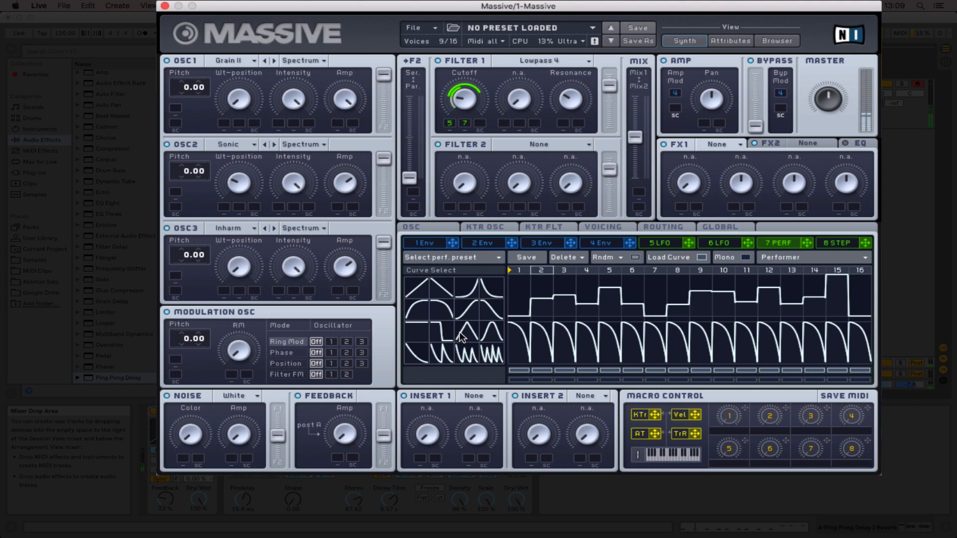
{"action": "left_click", "coordinate": [564, 277]}
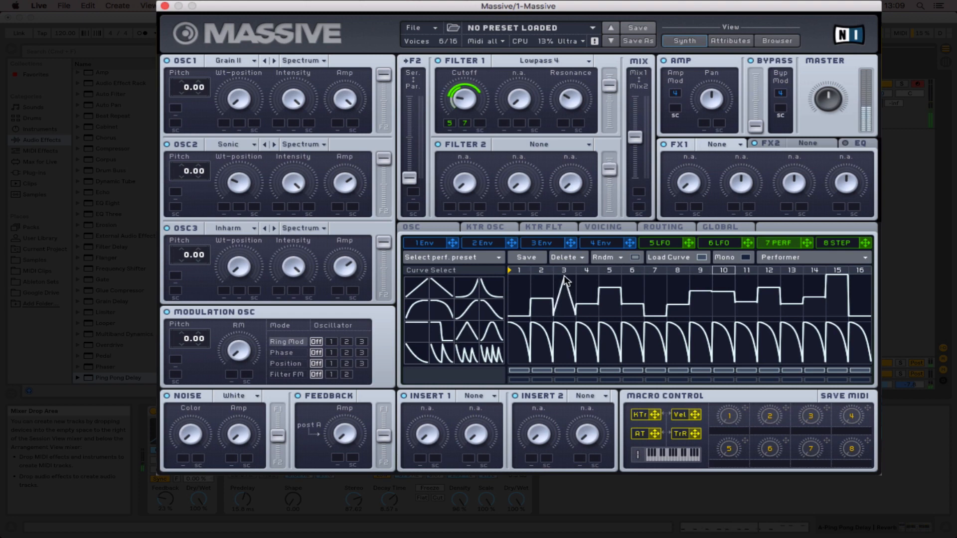
{"action": "left_click", "coordinate": [464, 333]}
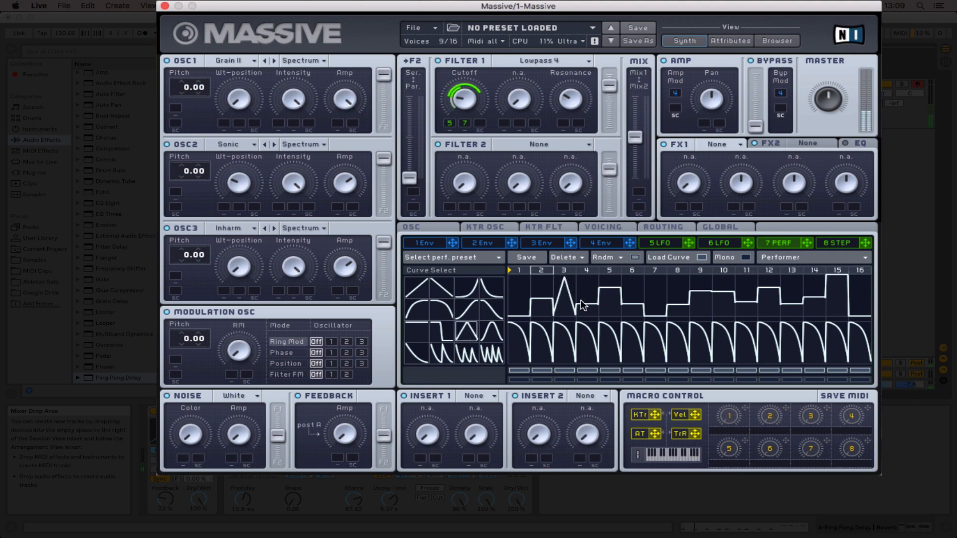
{"action": "left_click", "coordinate": [610, 290]}
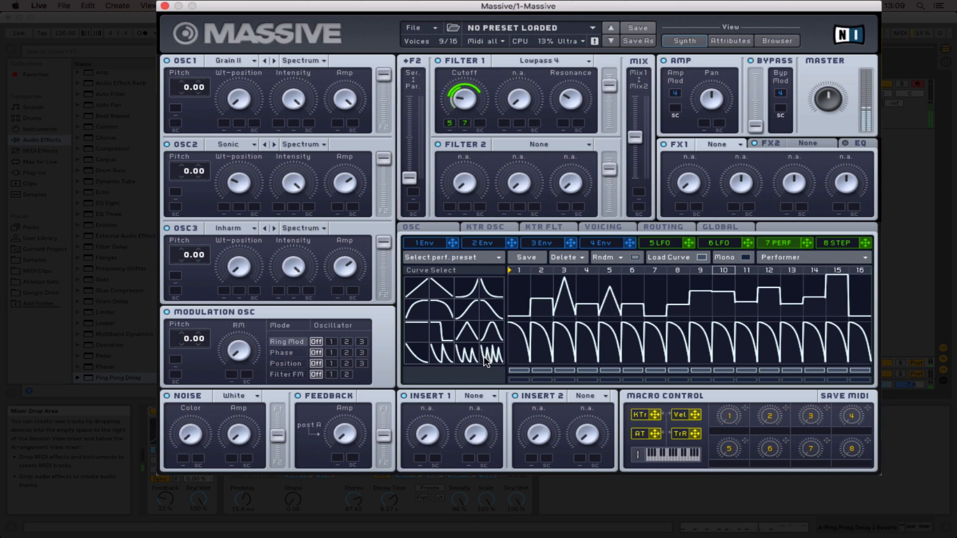
- Replace the curve in step 5 of the upper sequence with a rising ramp and adjust its height to mid level
{"action": "left_click", "coordinate": [447, 295]}
{"action": "left_click", "coordinate": [611, 280]}
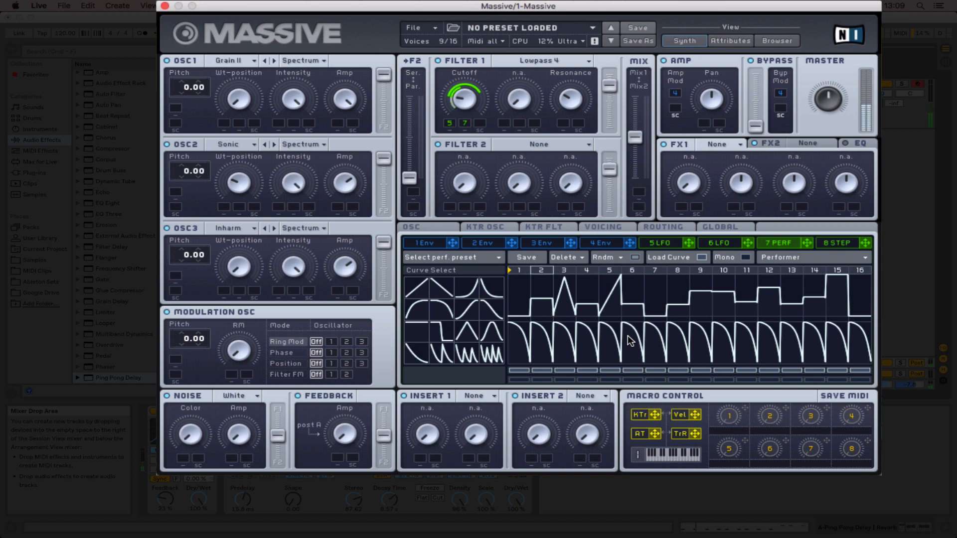
{"action": "left_click_drag", "start_coordinate": [613, 290], "coordinate": [611, 289]}
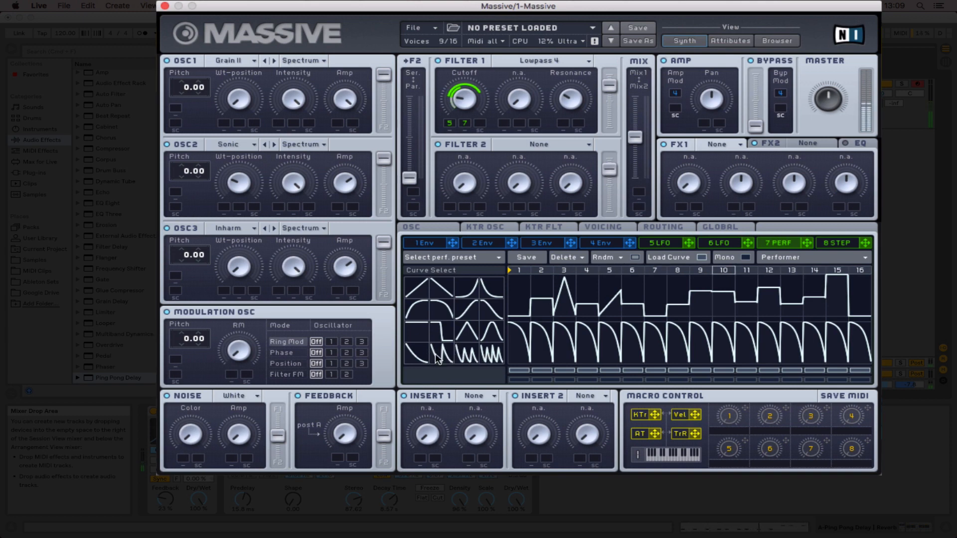
- Load the double-decay spike curve into steps 6 and 8 of the upper sequence and raise their heights
{"action": "left_click", "coordinate": [636, 308]}
{"action": "left_click_drag", "start_coordinate": [636, 308], "coordinate": [635, 277]}
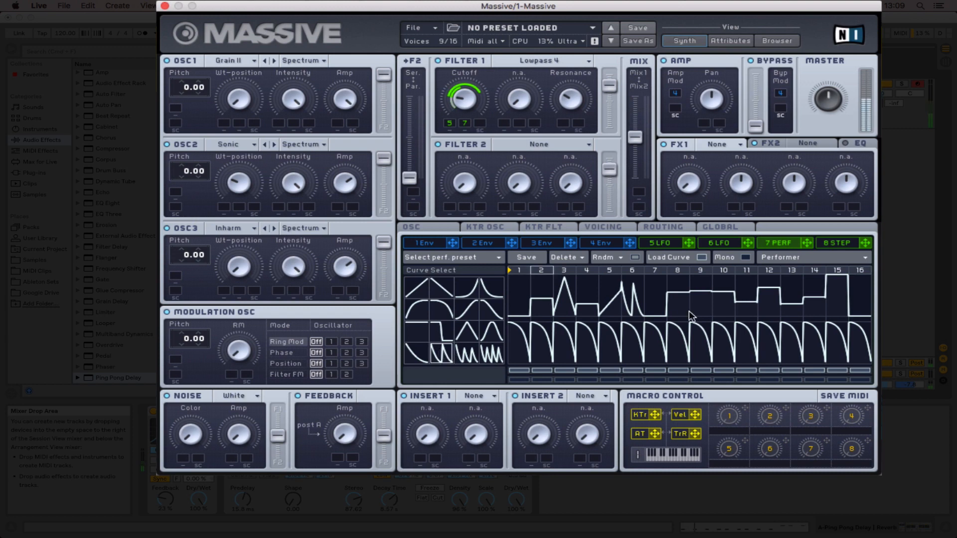
{"action": "left_click_drag", "start_coordinate": [681, 304], "coordinate": [681, 290]}
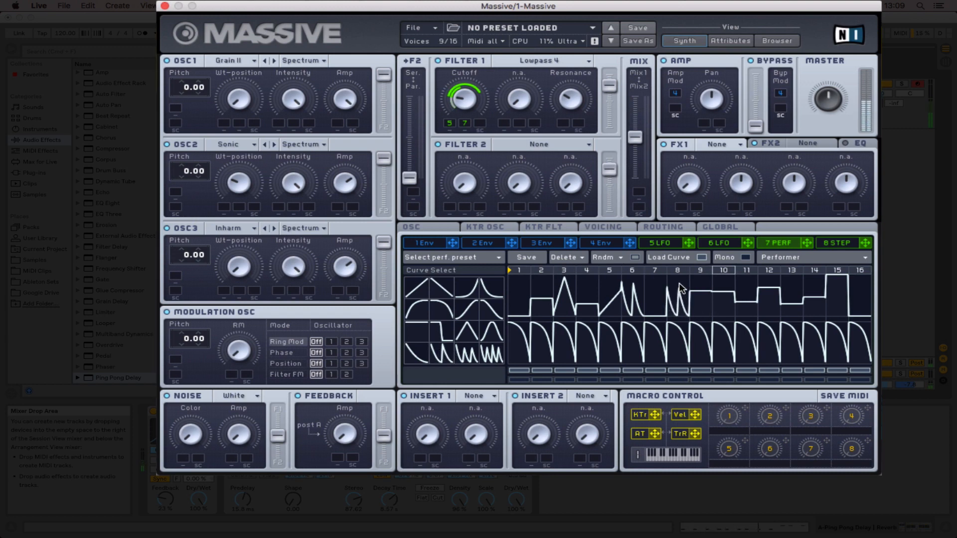
- Return step 6 of the upper sequence to the flat block curve and load the triangle curve into step 9
{"action": "left_click", "coordinate": [417, 338]}
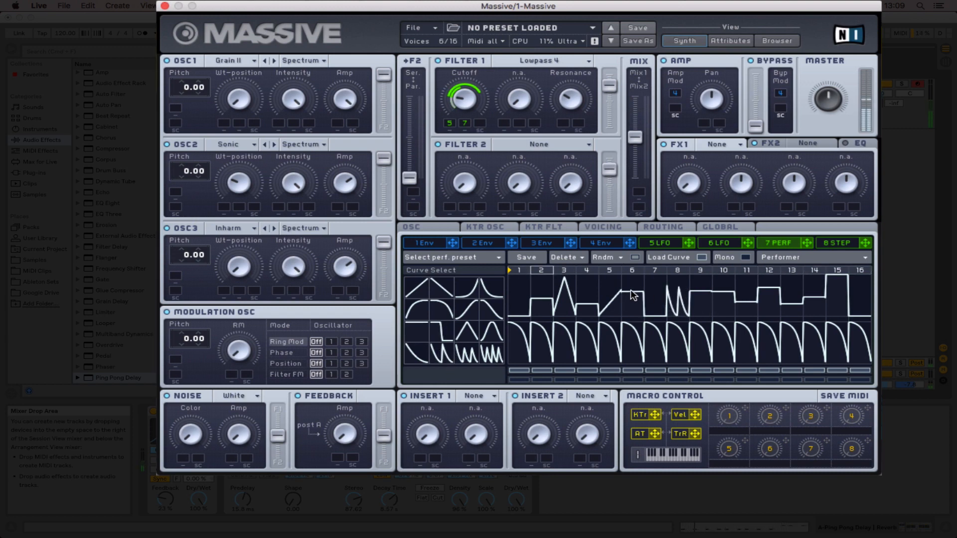
{"action": "left_click", "coordinate": [632, 299]}
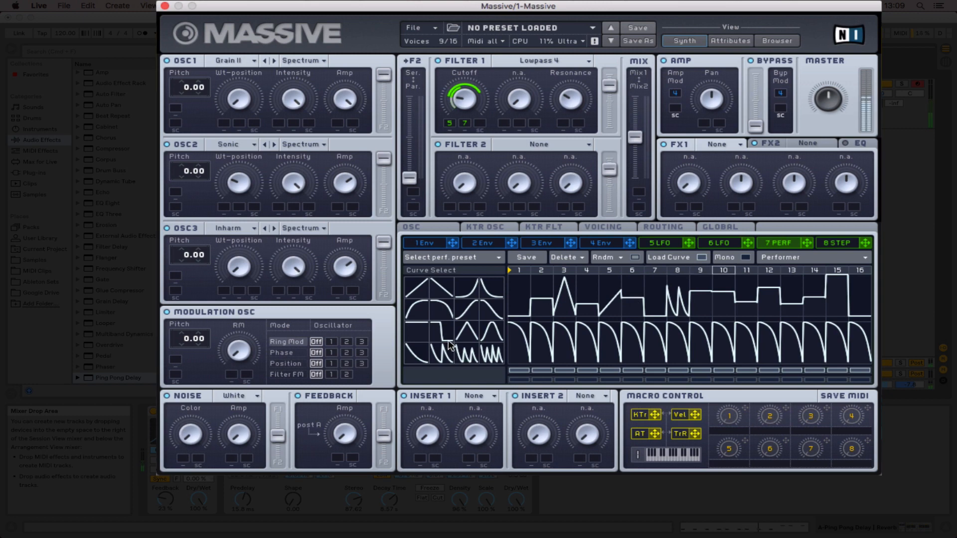
{"action": "left_click", "coordinate": [466, 331]}
{"action": "left_click", "coordinate": [697, 293]}
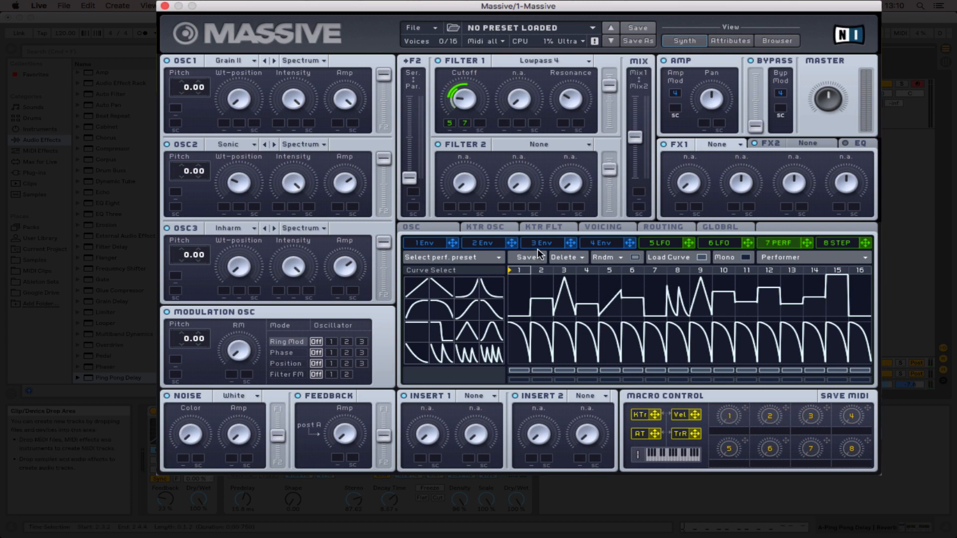
- Check LFO 5's settings and return to performer 7's sequence
{"action": "left_click", "coordinate": [658, 244]}
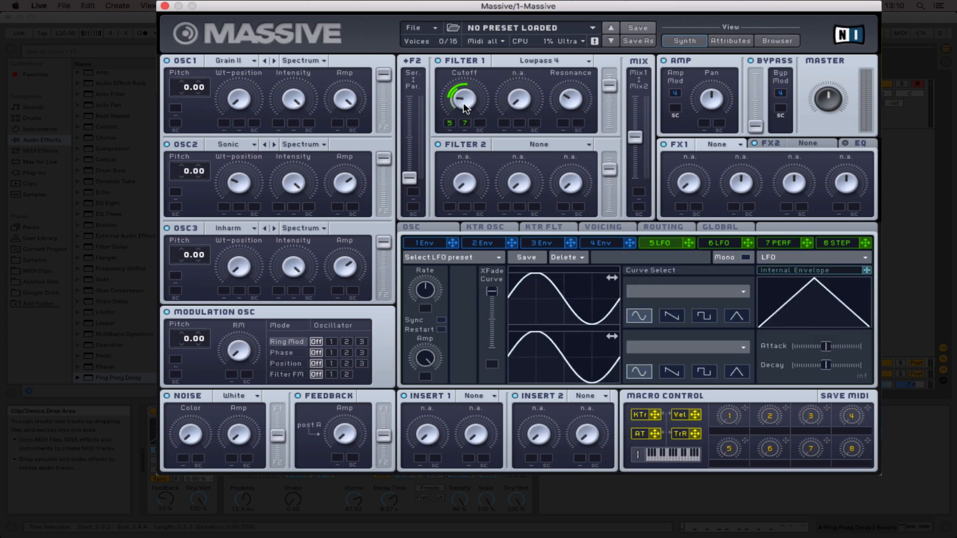
{"action": "left_click", "coordinate": [780, 242]}
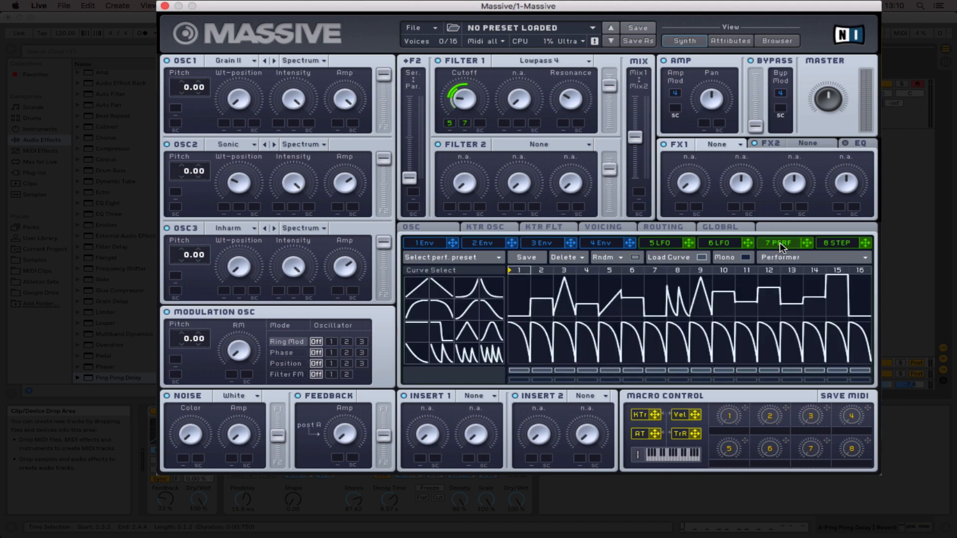